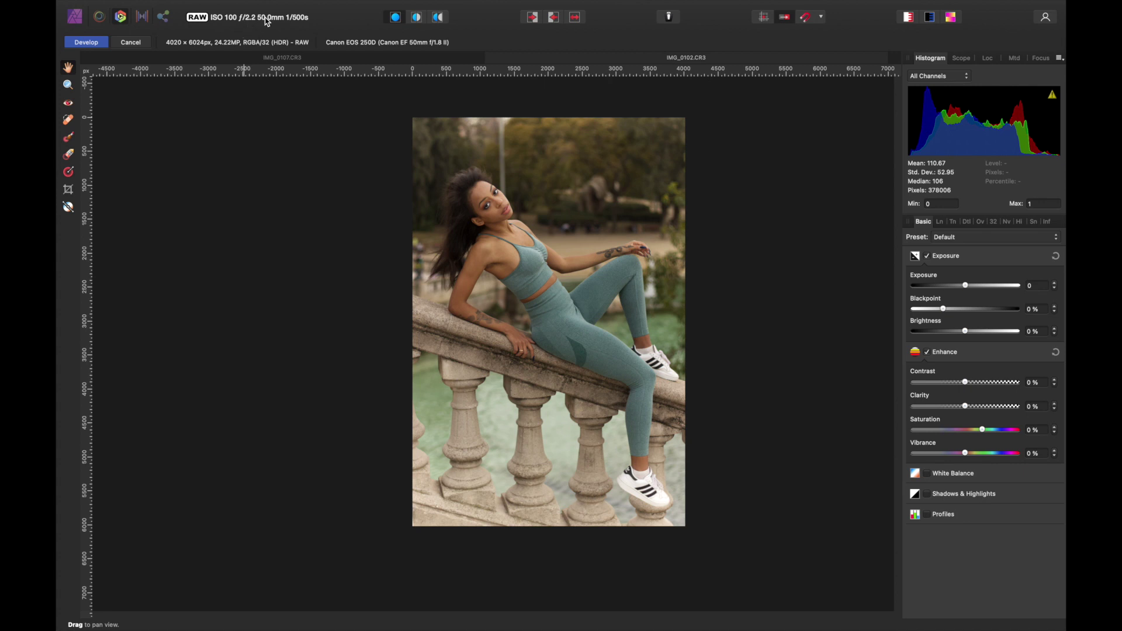
# Raise the photo's clarity to 39% and develop the RAW image
pyautogui.moveTo(962, 149)
pyautogui.moveTo(965, 409); pyautogui.dragTo(985, 411)
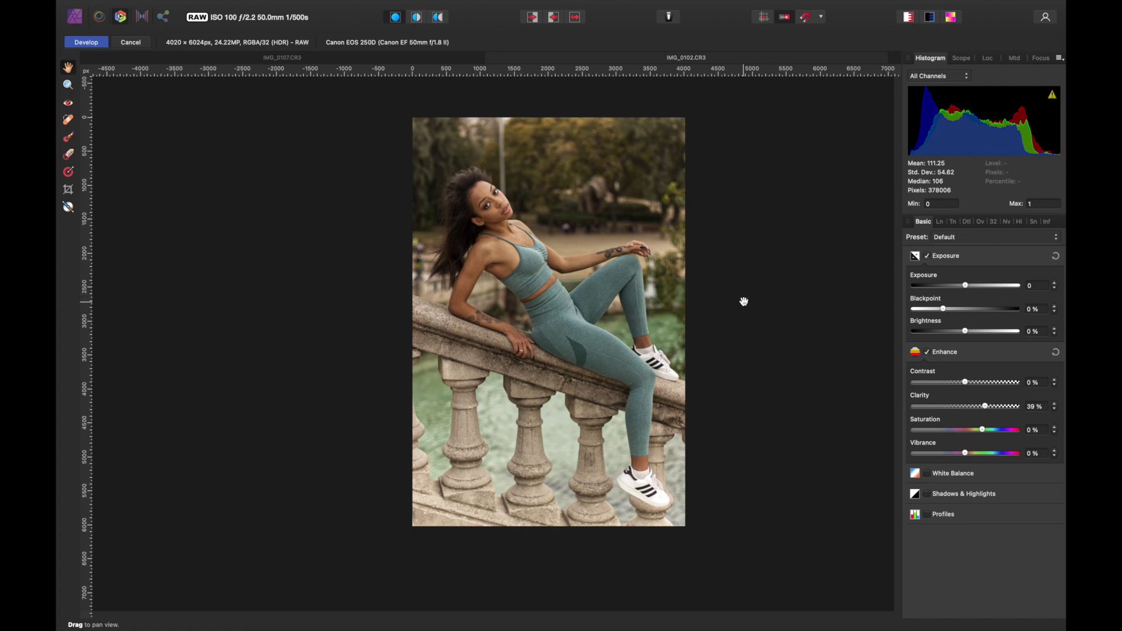
pyautogui.click(85, 42)
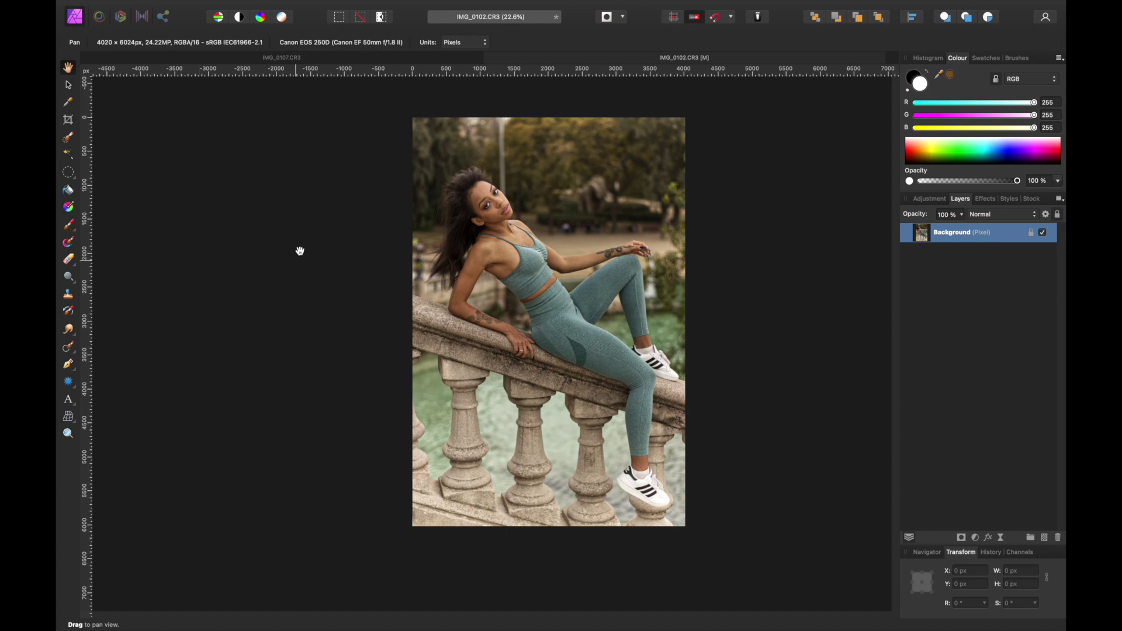
# Paint out the bright blemish on the upper forehead with the Inpainting Brush Tool at 20 px width
pyautogui.moveTo(509, 266); pyautogui.dragTo(473, 260)
pyautogui.scroll(1, 474, 261)
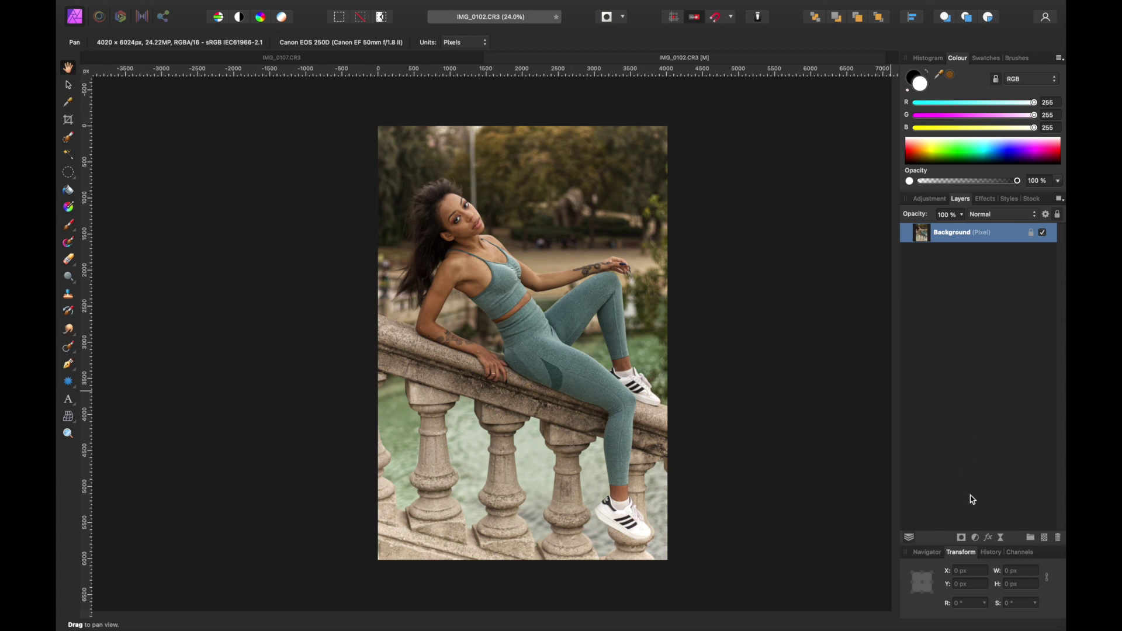
pyautogui.scroll(15, 443, 268)
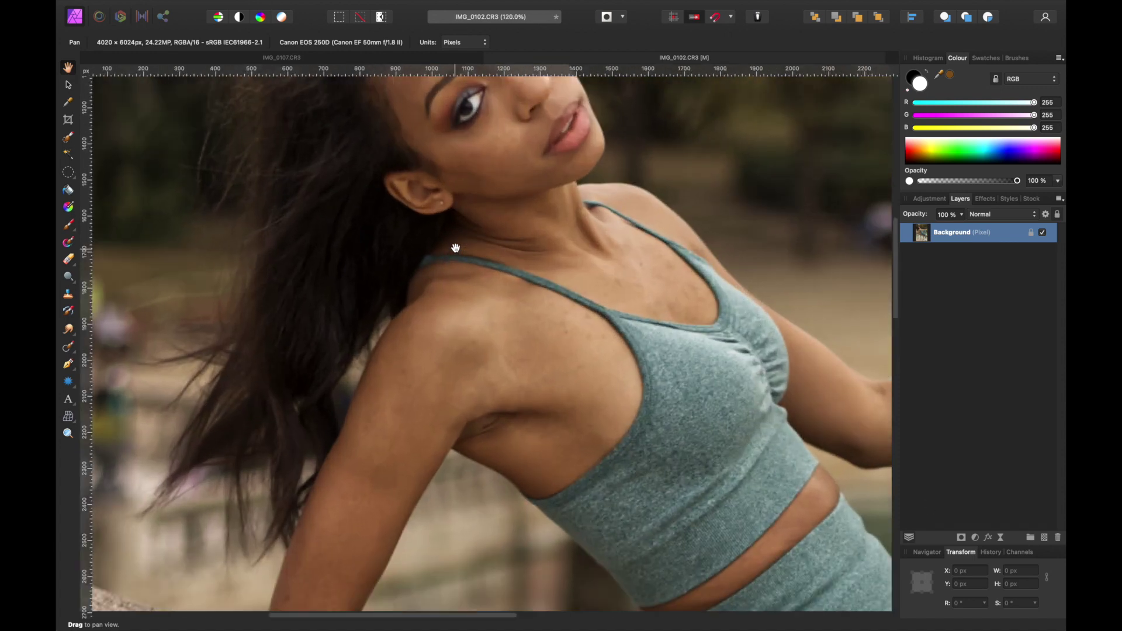
pyautogui.scroll(-5, 452, 222)
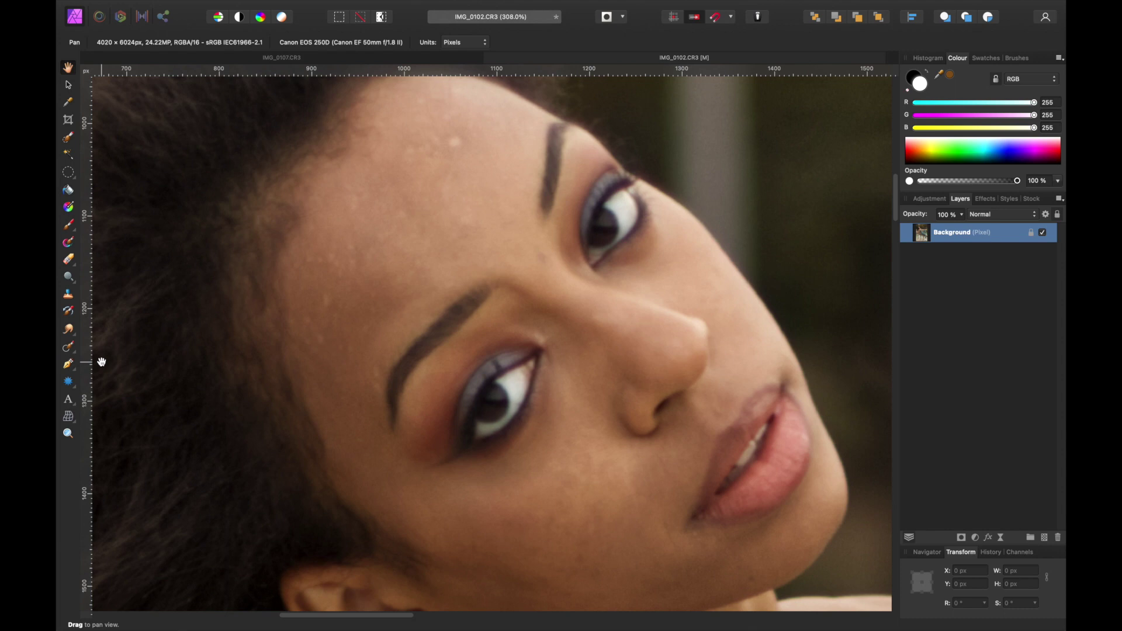
pyautogui.click(73, 353)
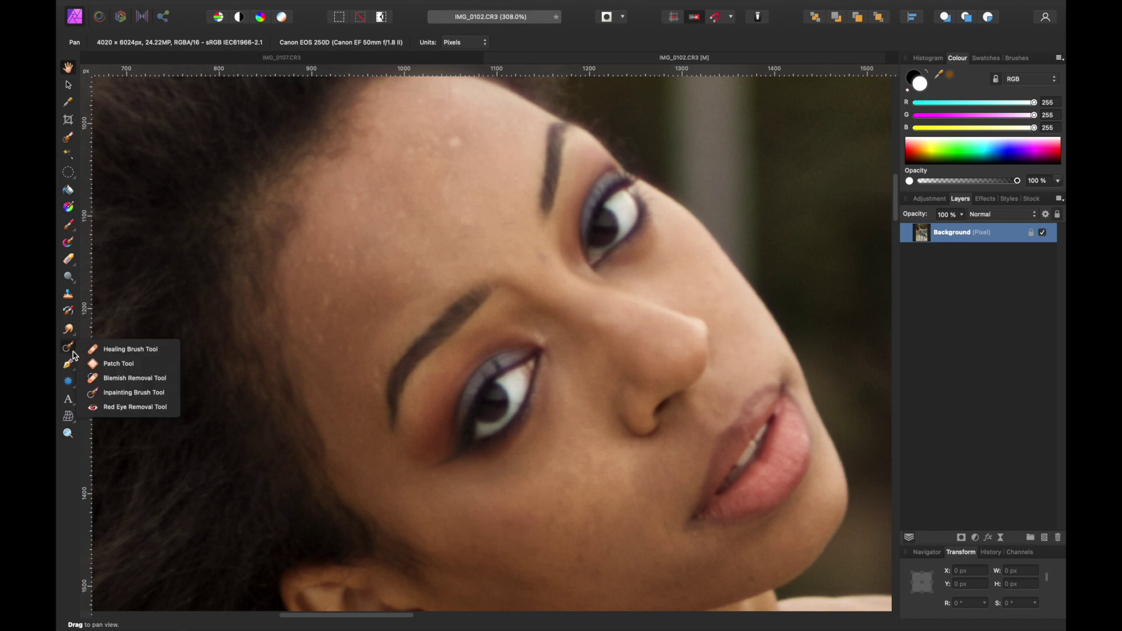
pyautogui.click(150, 393)
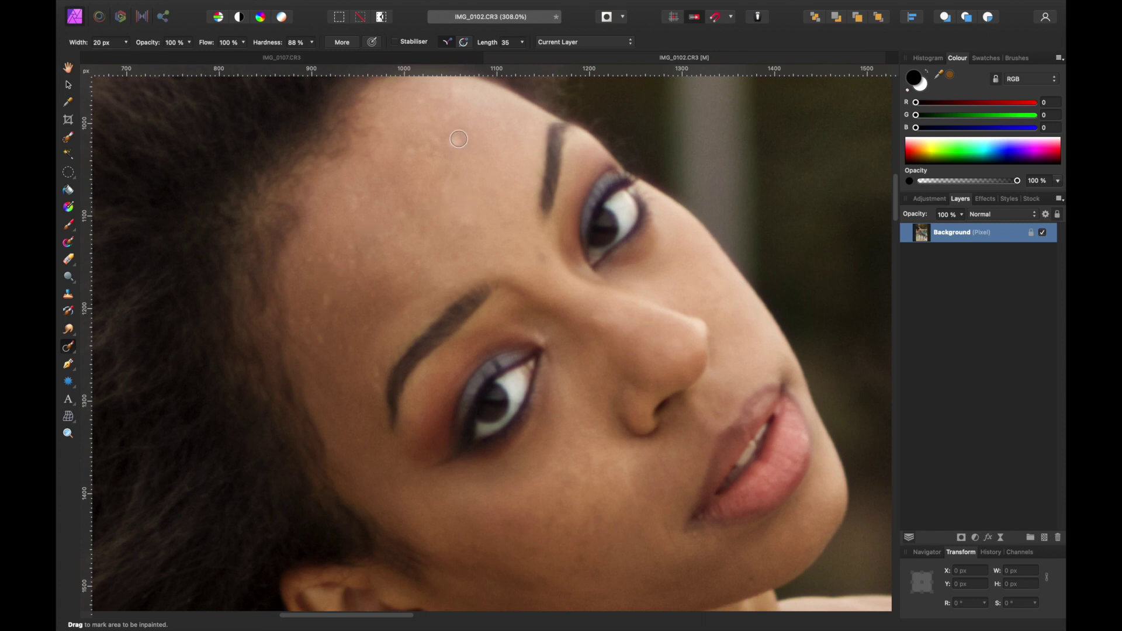
pyautogui.moveTo(462, 134); pyautogui.dragTo(438, 151)
# Set the inpainting brush hardness to 95% and paint out the small spots on the hairline side of the forehead
pyautogui.moveTo(314, 47); pyautogui.dragTo(319, 59)
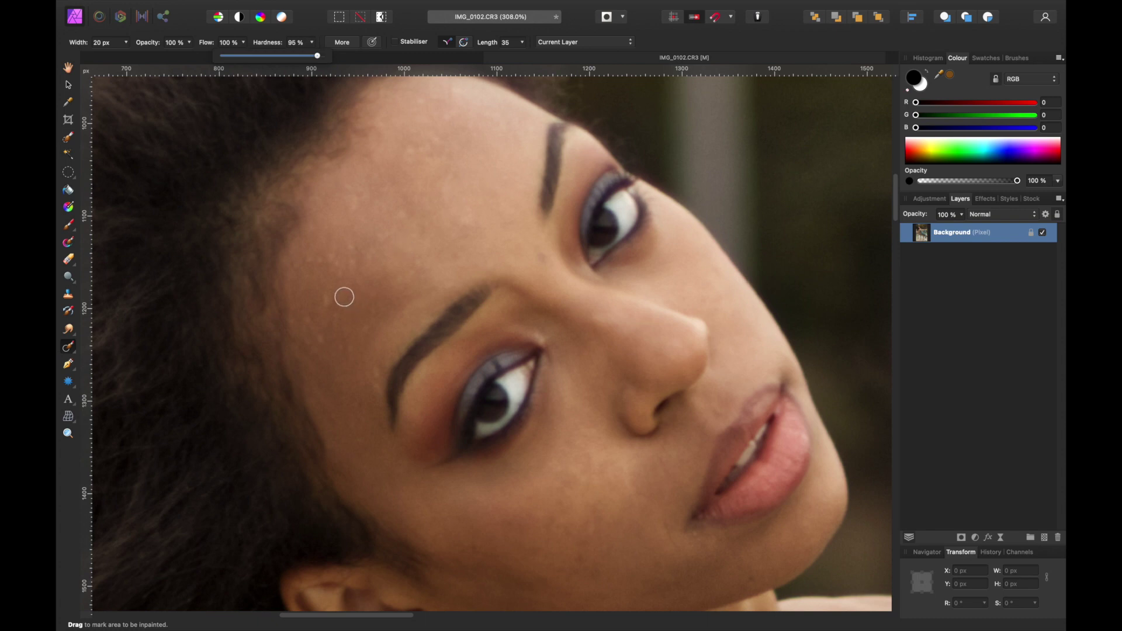
pyautogui.click(332, 297)
pyautogui.click(320, 341)
pyautogui.click(304, 315)
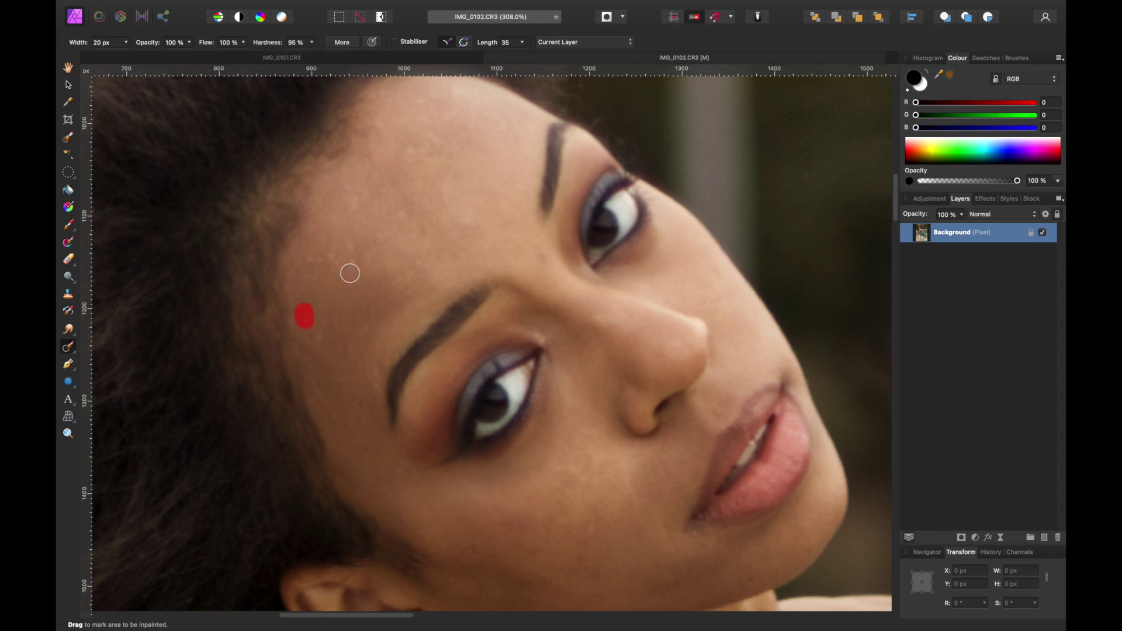
pyautogui.click(352, 265)
pyautogui.click(350, 247)
pyautogui.click(332, 259)
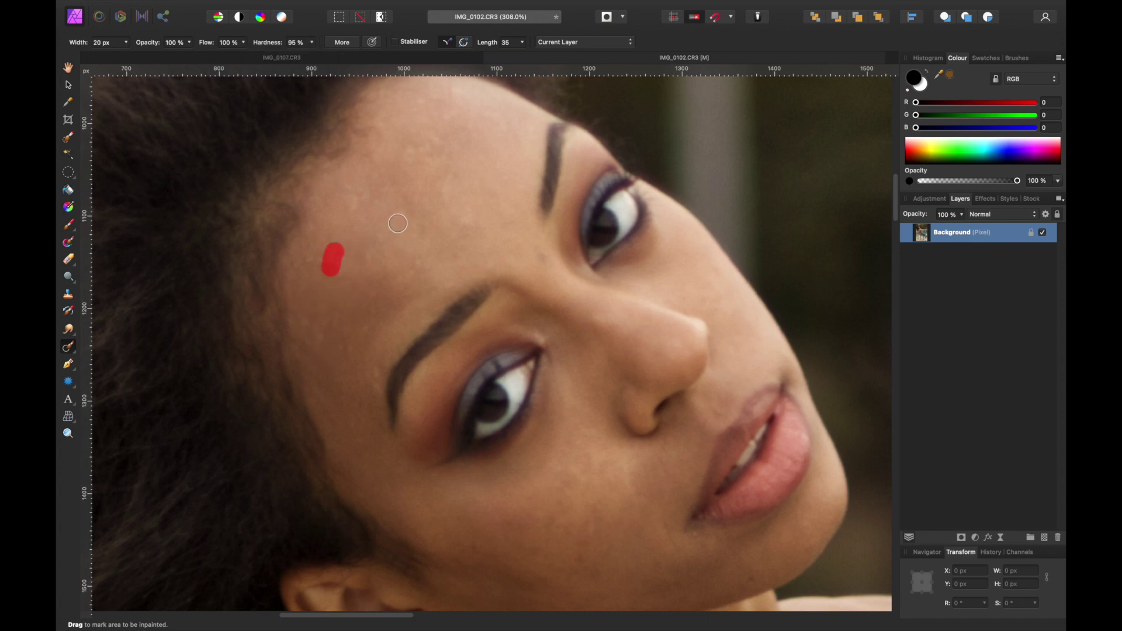
pyautogui.click(401, 221)
pyautogui.click(353, 193)
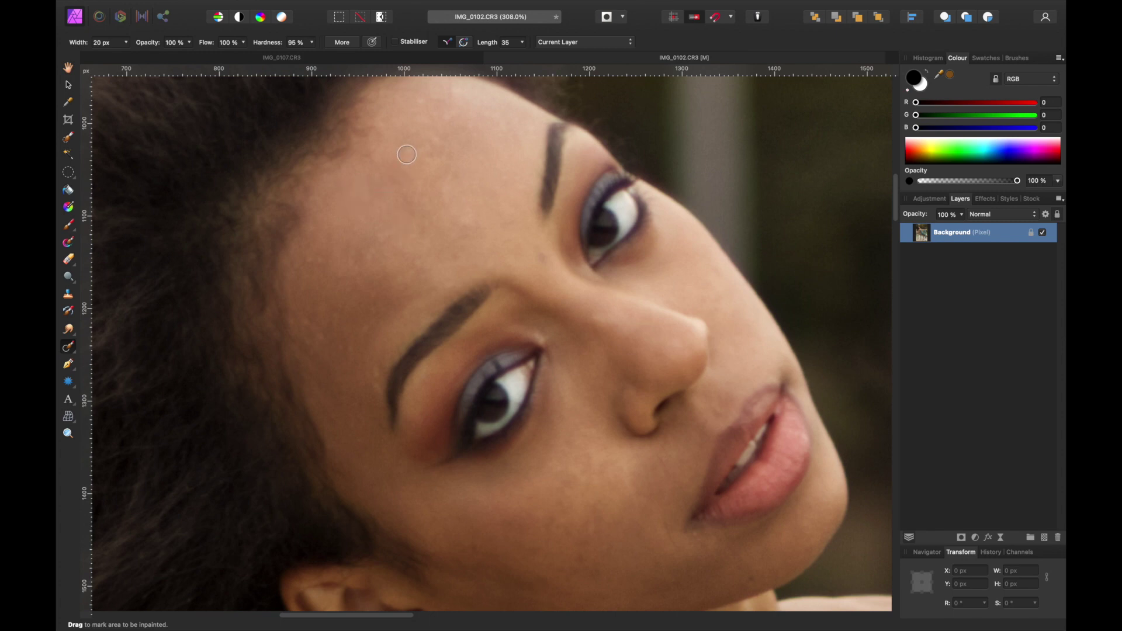
# Inpaint the uneven spots across the upper and middle forehead and just above the nearer eyebrow
pyautogui.click(431, 139)
pyautogui.moveTo(412, 120); pyautogui.dragTo(430, 123)
pyautogui.click(456, 108)
pyautogui.moveTo(406, 233)
pyautogui.mouseDown()
pyautogui.moveTo(401, 249)
pyautogui.moveTo(394, 222)
pyautogui.mouseUp()
pyautogui.moveTo(471, 156)
pyautogui.mouseDown()
pyautogui.moveTo(449, 185)
pyautogui.moveTo(469, 229)
pyautogui.moveTo(442, 167)
pyautogui.mouseUp()
pyautogui.click(469, 223)
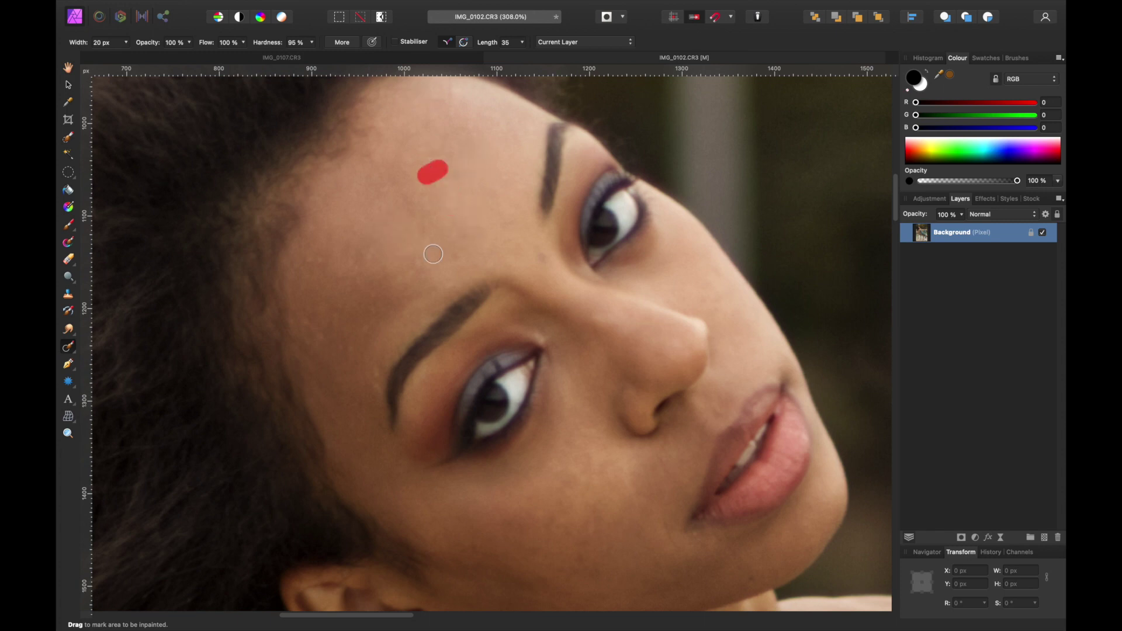
pyautogui.moveTo(374, 309); pyautogui.dragTo(350, 339)
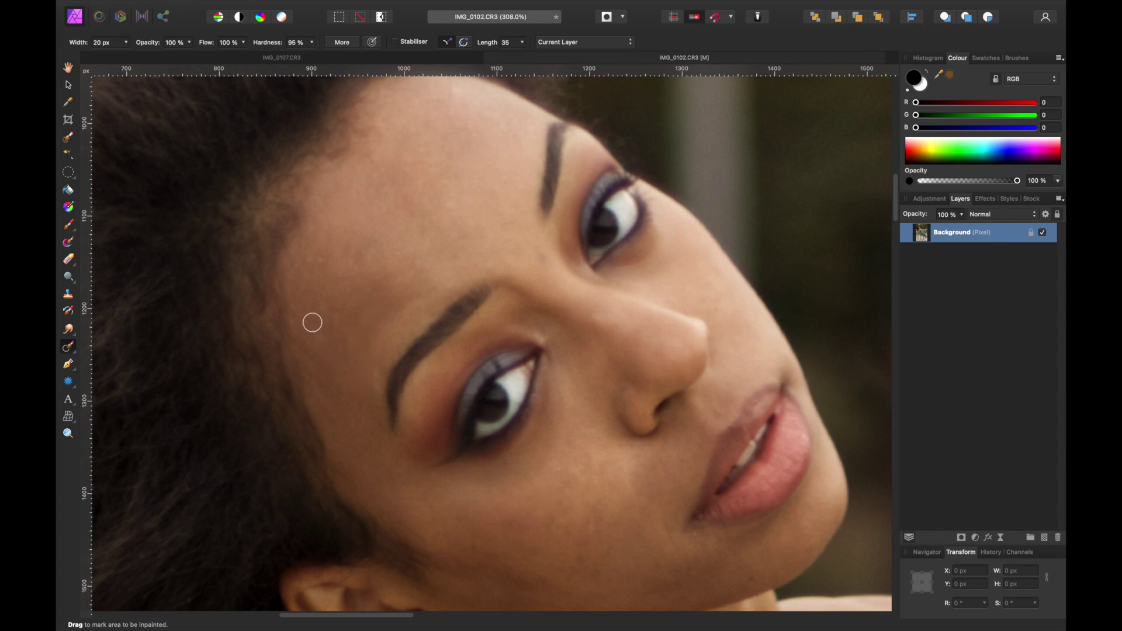
# Go over the forehead again with short inpainting dabs from the temple up to the hairline
pyautogui.click(319, 327)
pyautogui.click(308, 322)
pyautogui.click(319, 307)
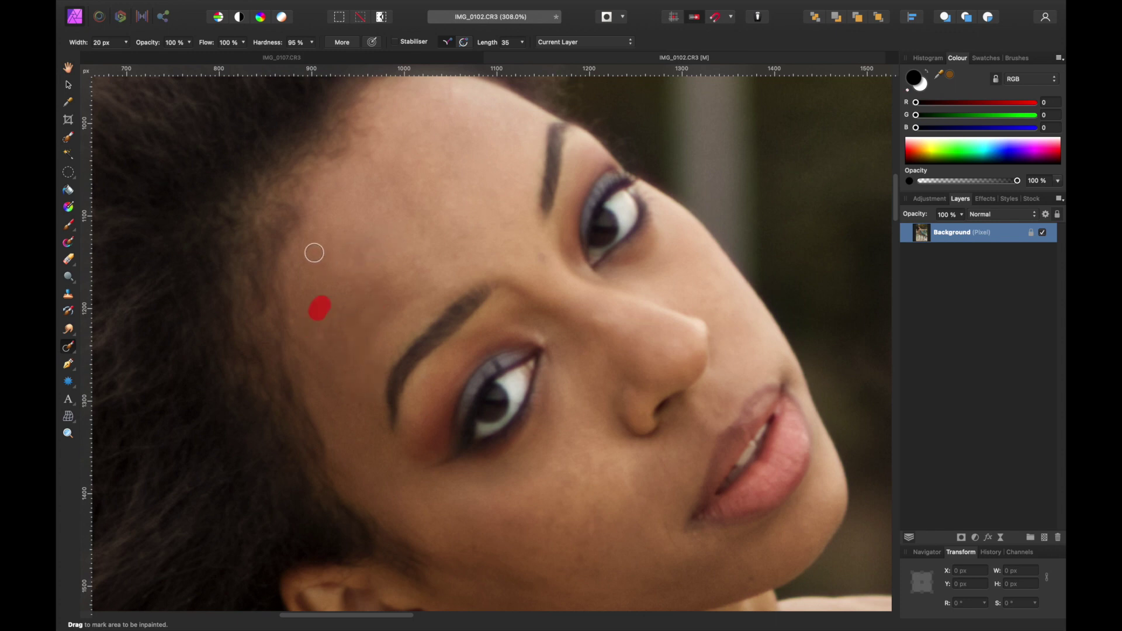
pyautogui.click(350, 253)
pyautogui.moveTo(372, 256); pyautogui.dragTo(390, 233)
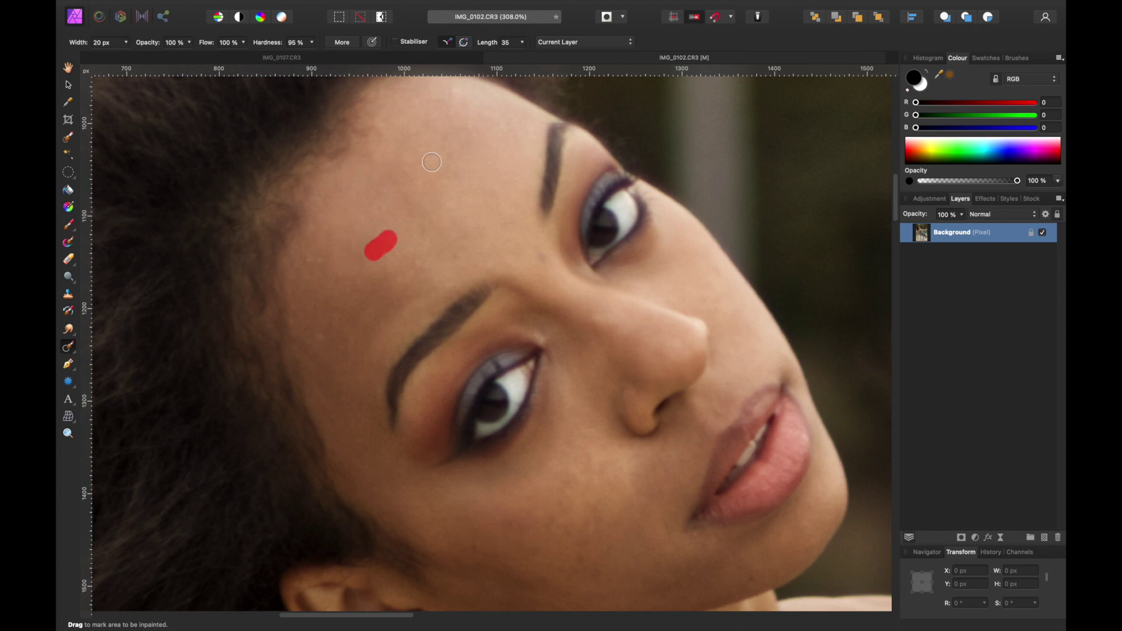
pyautogui.click(313, 255)
pyautogui.click(382, 172)
pyautogui.click(366, 168)
pyautogui.click(430, 151)
# Check the rest of the face and neck for blemishes and inpaint the remaining spot beside the temple
pyautogui.scroll(-8, 561, 394)
pyautogui.hscroll(5, 561, 394)
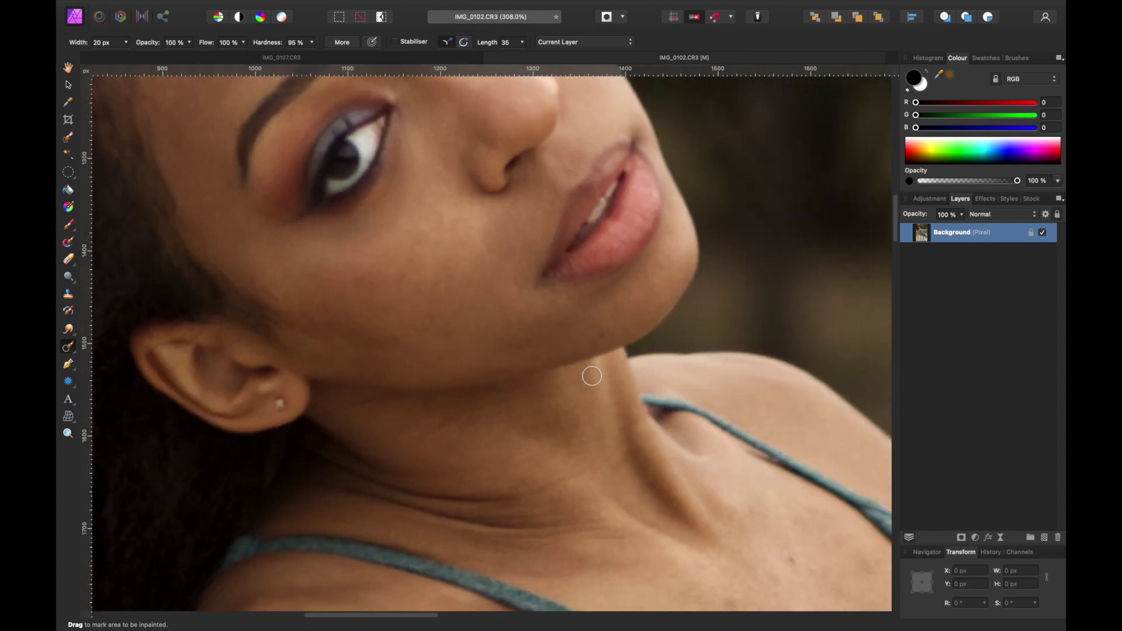
pyautogui.hscroll(-3, 561, 306)
pyautogui.scroll(6, 315, 326)
pyautogui.hscroll(-2, 316, 325)
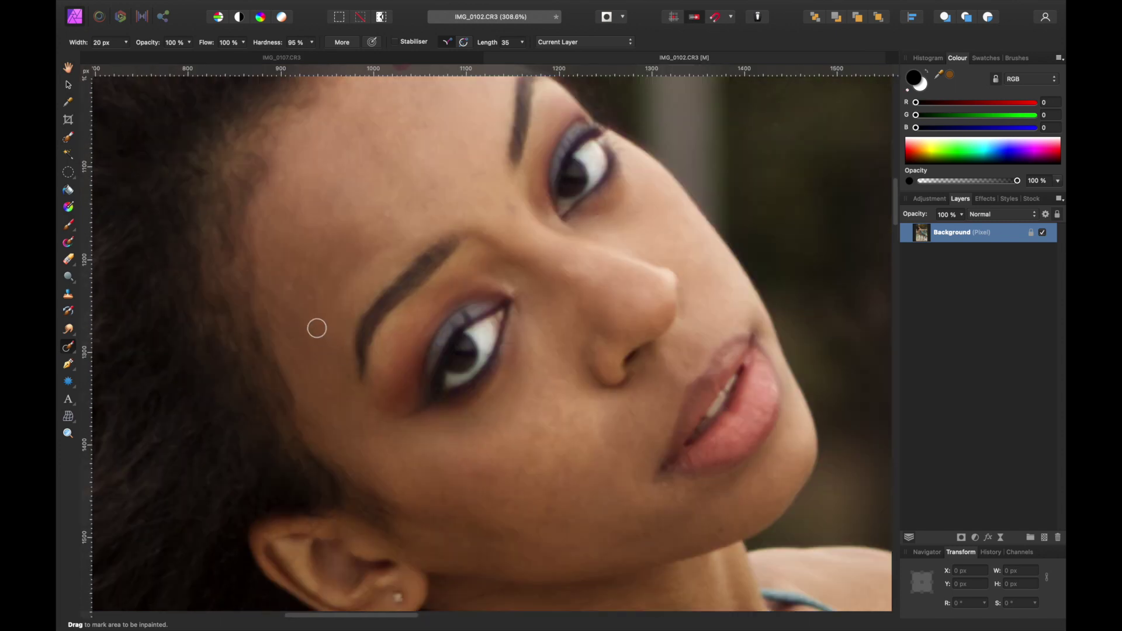
pyautogui.click(290, 283)
pyautogui.scroll(-6, 535, 323)
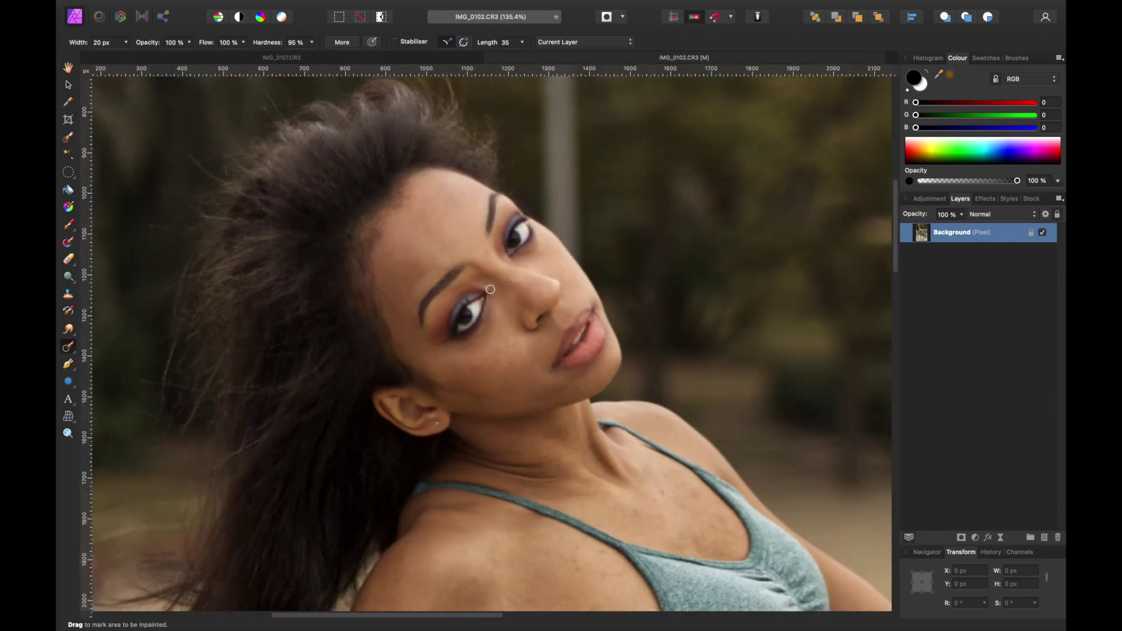
pyautogui.scroll(-2, 535, 323)
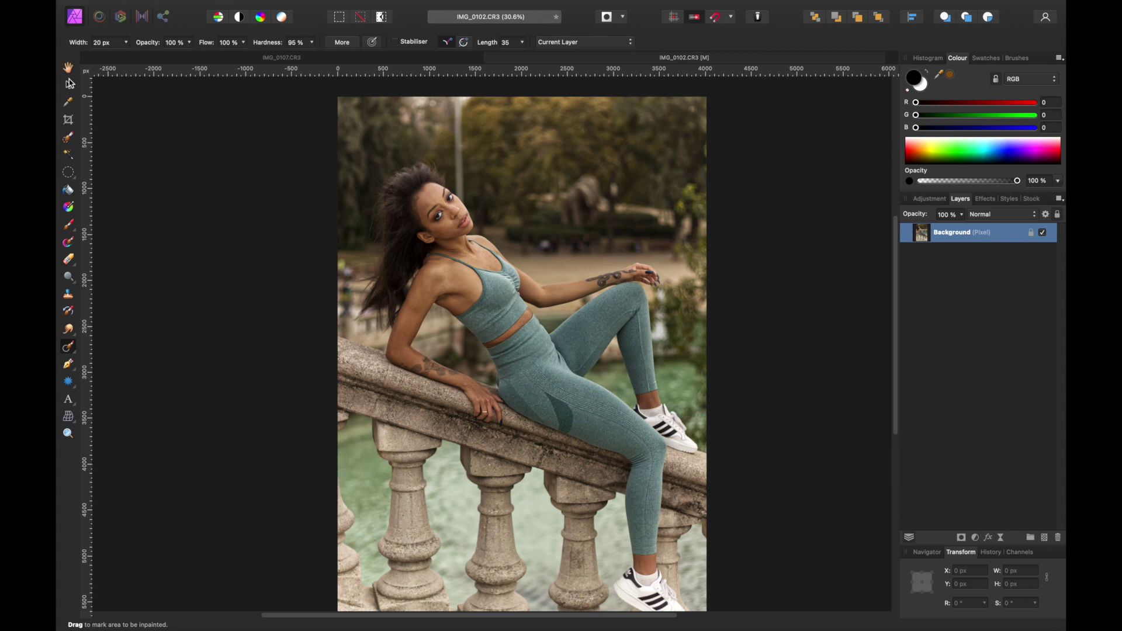
# Add a Selective Colour adjustment above the background and set cyan in the yellows to -92%
pyautogui.click(69, 85)
pyautogui.scroll(1, 678, 263)
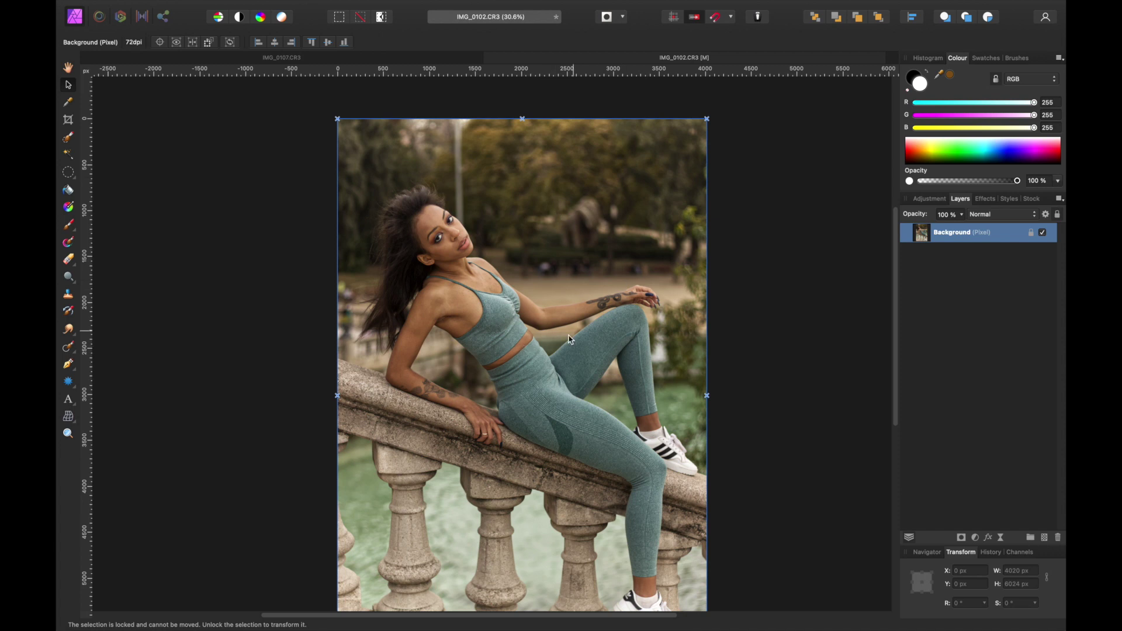
pyautogui.scroll(-2, 522, 229)
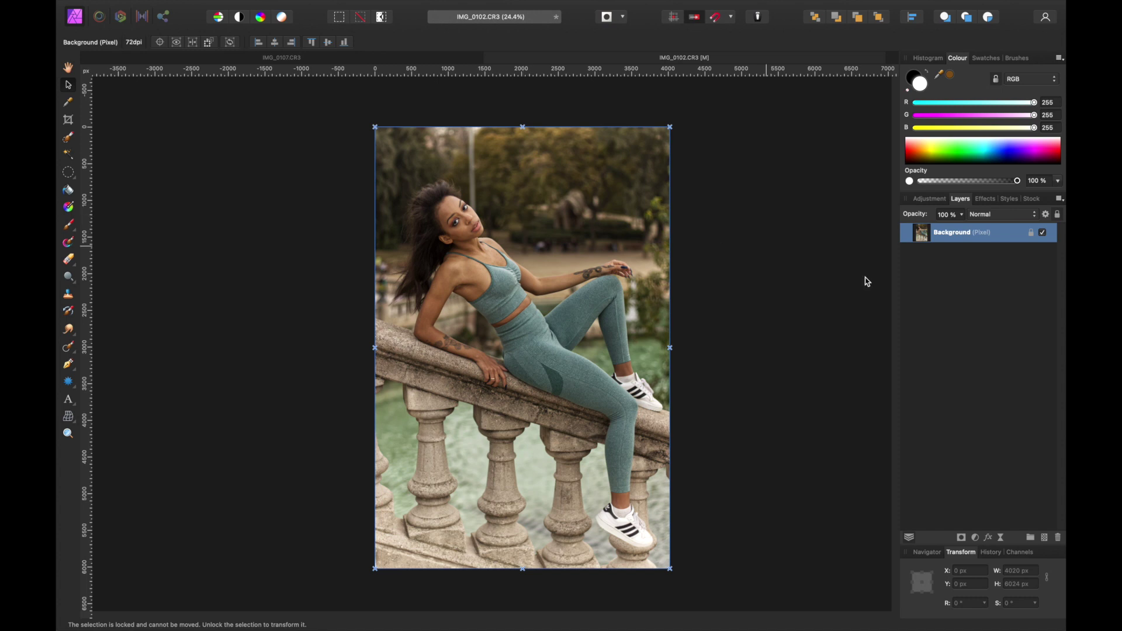
pyautogui.click(975, 539)
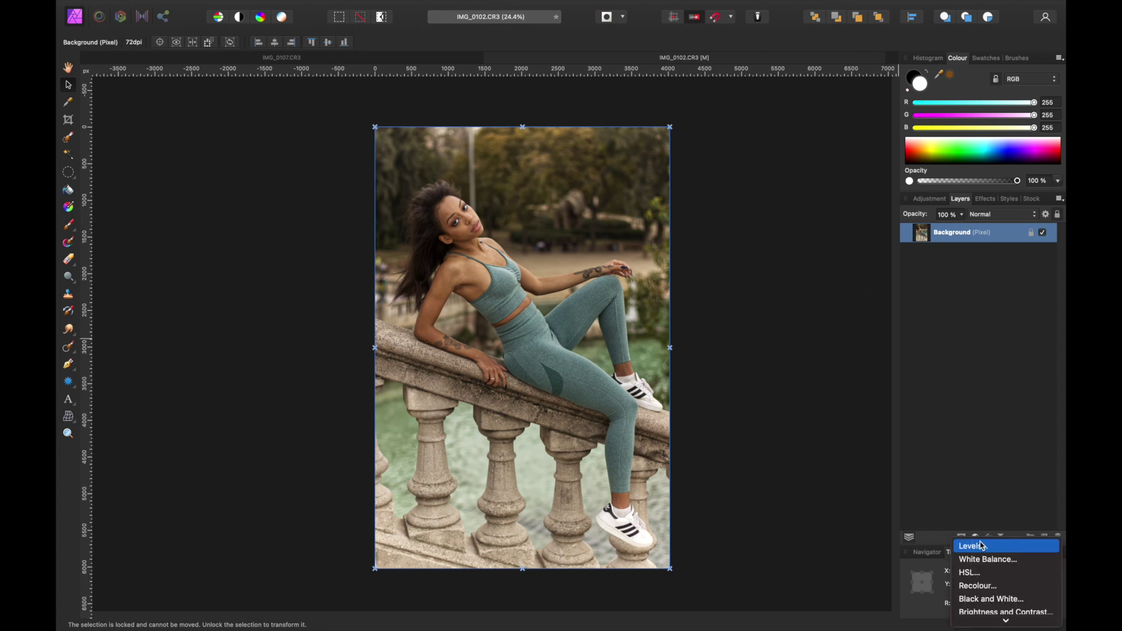
pyautogui.scroll(-1, 984, 578)
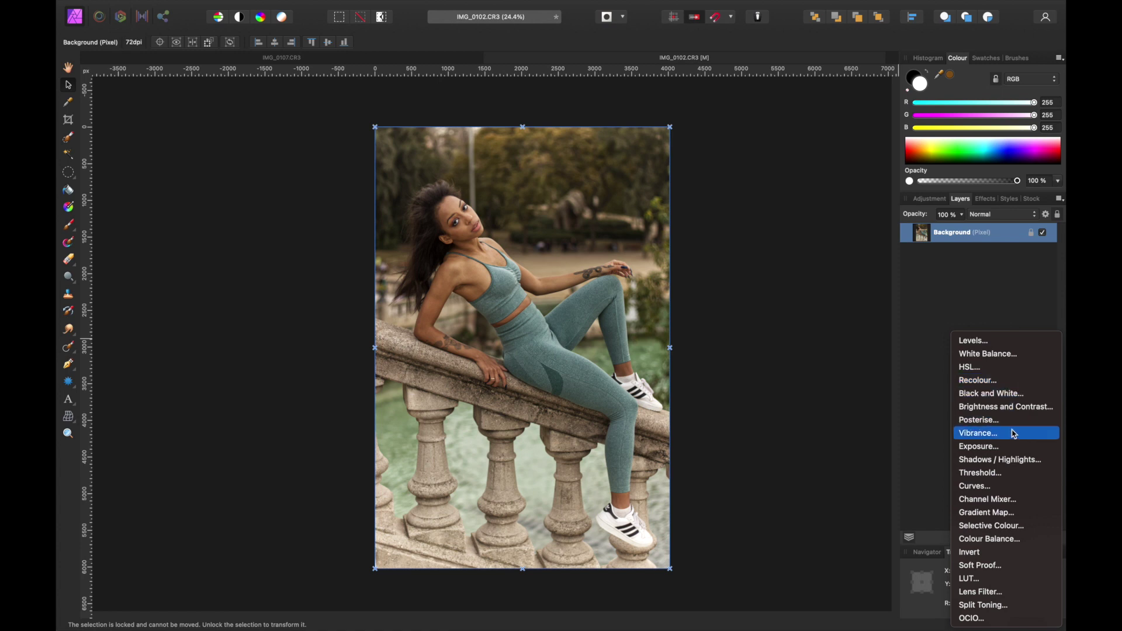
pyautogui.click(1008, 525)
pyautogui.click(847, 322)
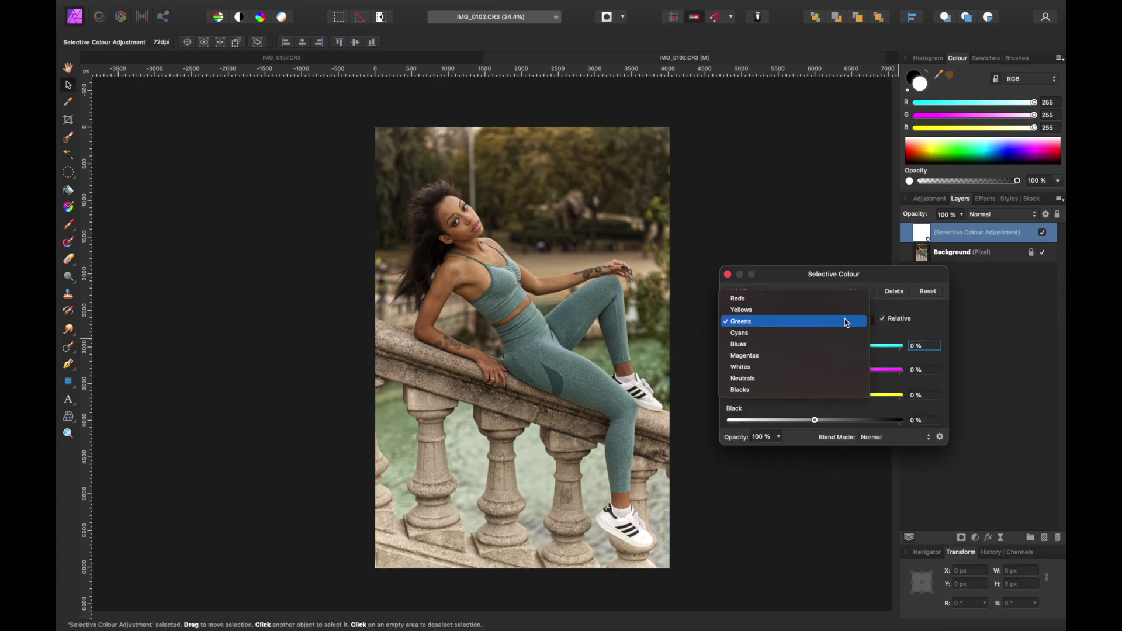
pyautogui.click(841, 310)
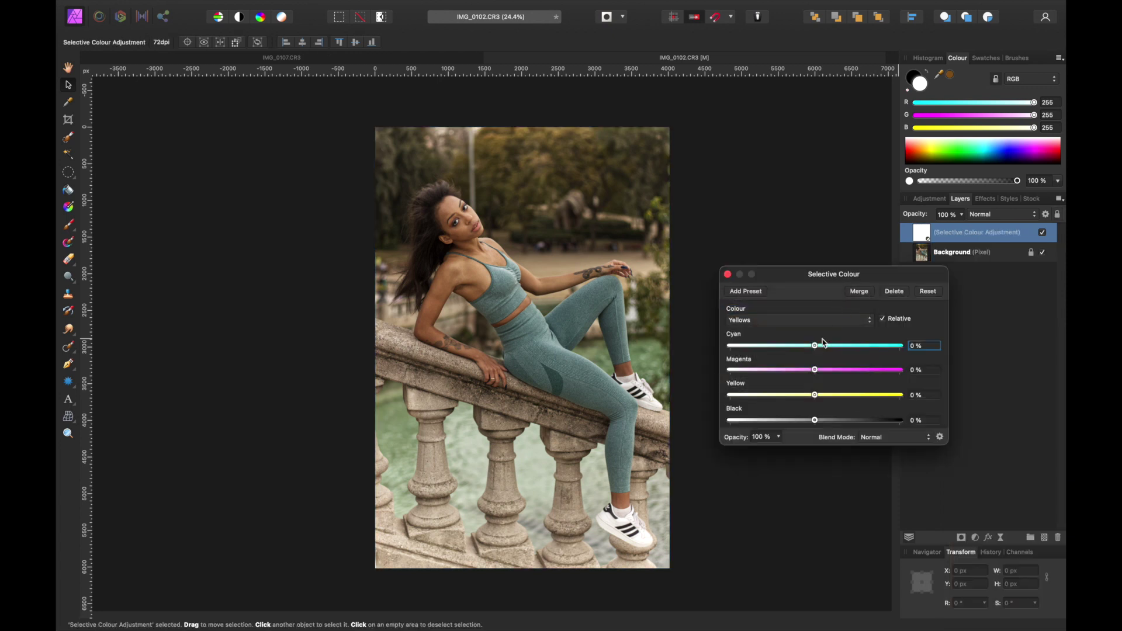
pyautogui.moveTo(817, 348); pyautogui.dragTo(740, 350)
# Set cyan in the reds to -69% and close the Selective Colour settings
pyautogui.click(748, 326)
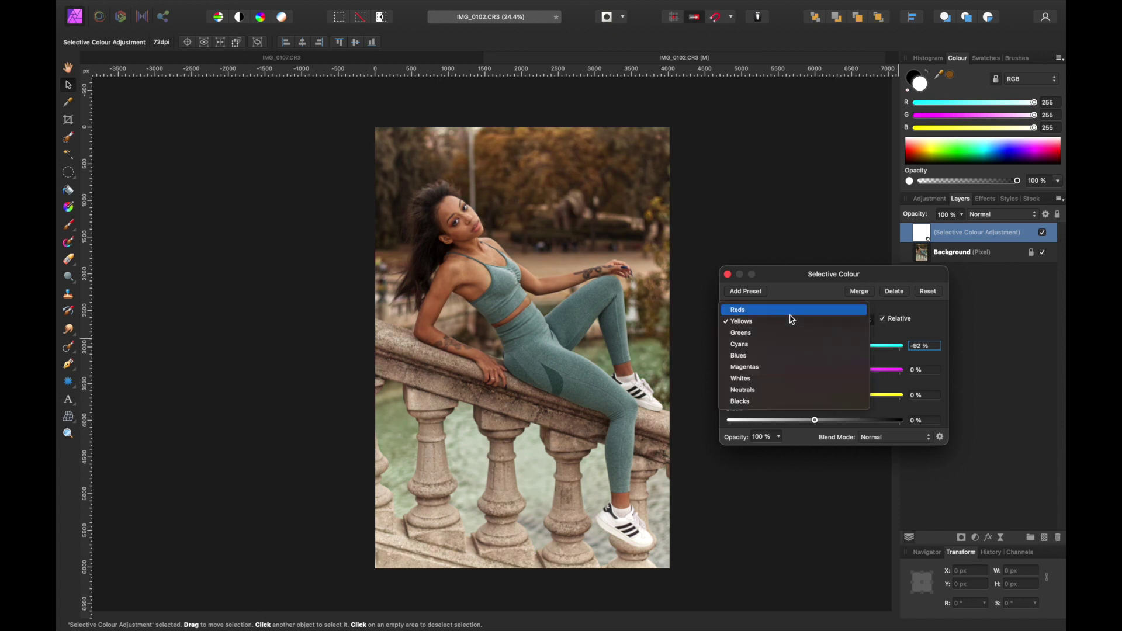
pyautogui.click(778, 318)
pyautogui.moveTo(817, 349); pyautogui.dragTo(767, 353)
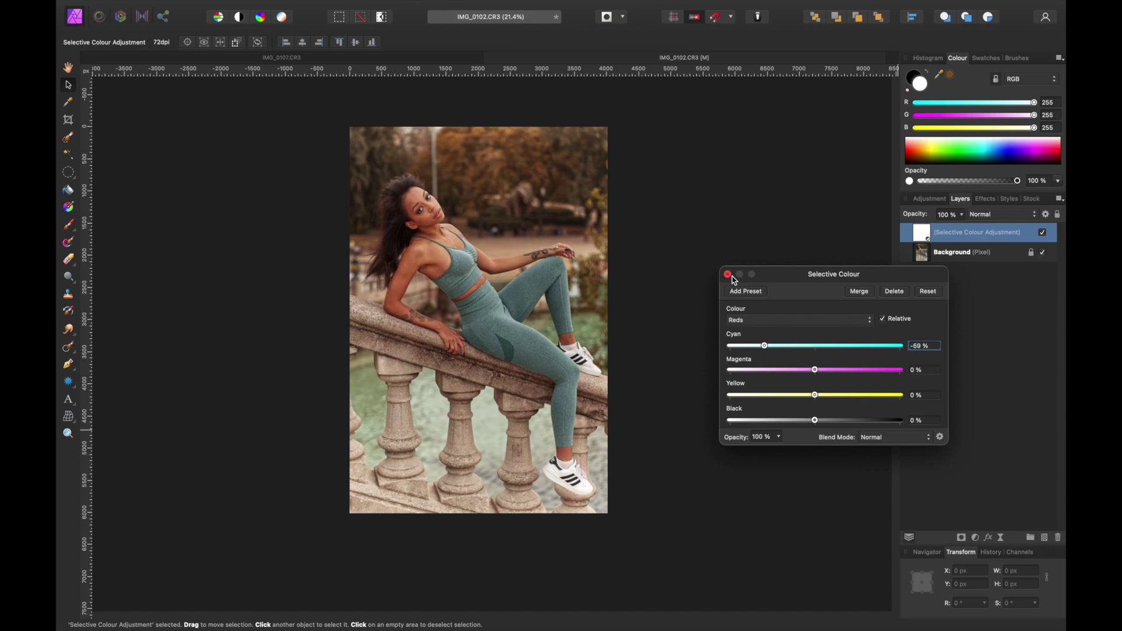
pyautogui.click(728, 275)
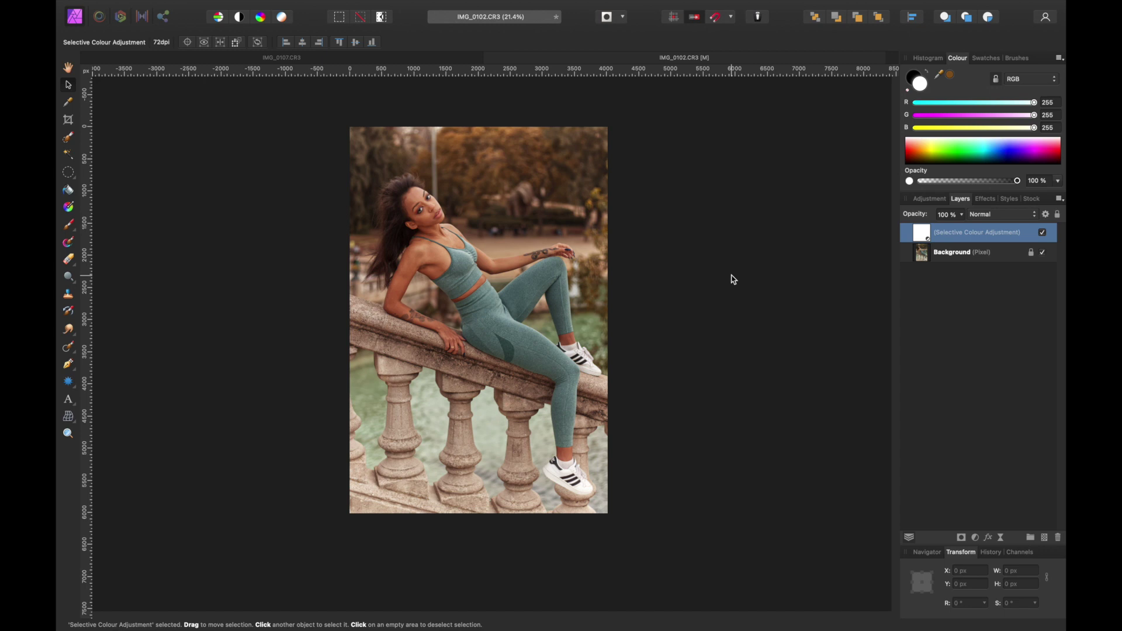
# Group the Selective Colour adjustment and add an inverted black mask to the group
pyautogui.press('super+g')
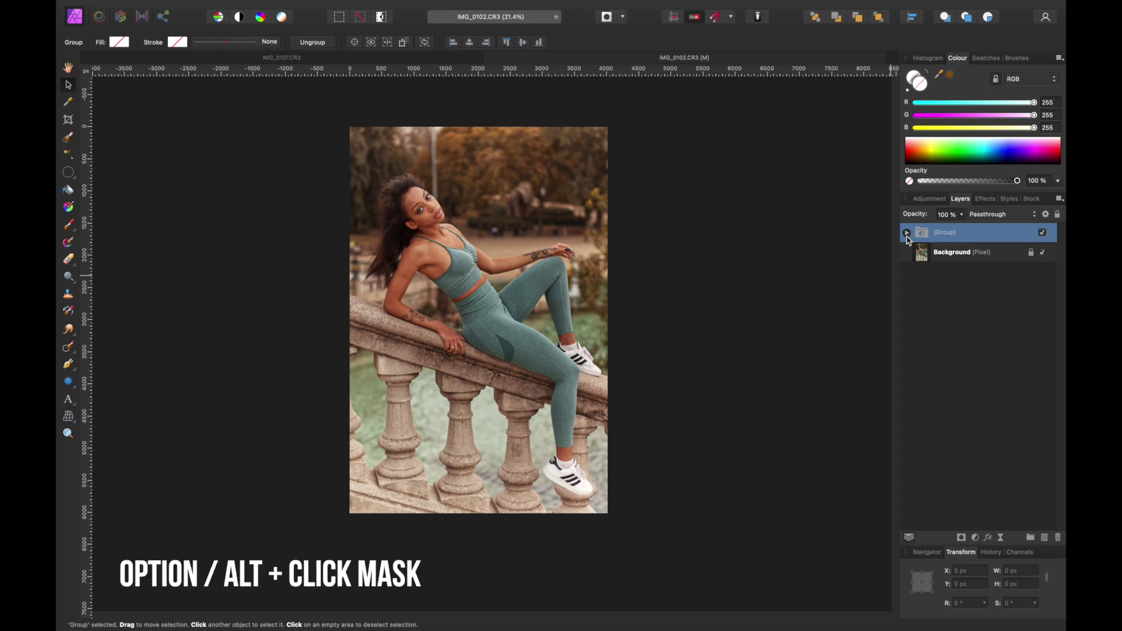
pyautogui.keyDown('alt'); pyautogui.click(962, 538); pyautogui.keyUp('alt')
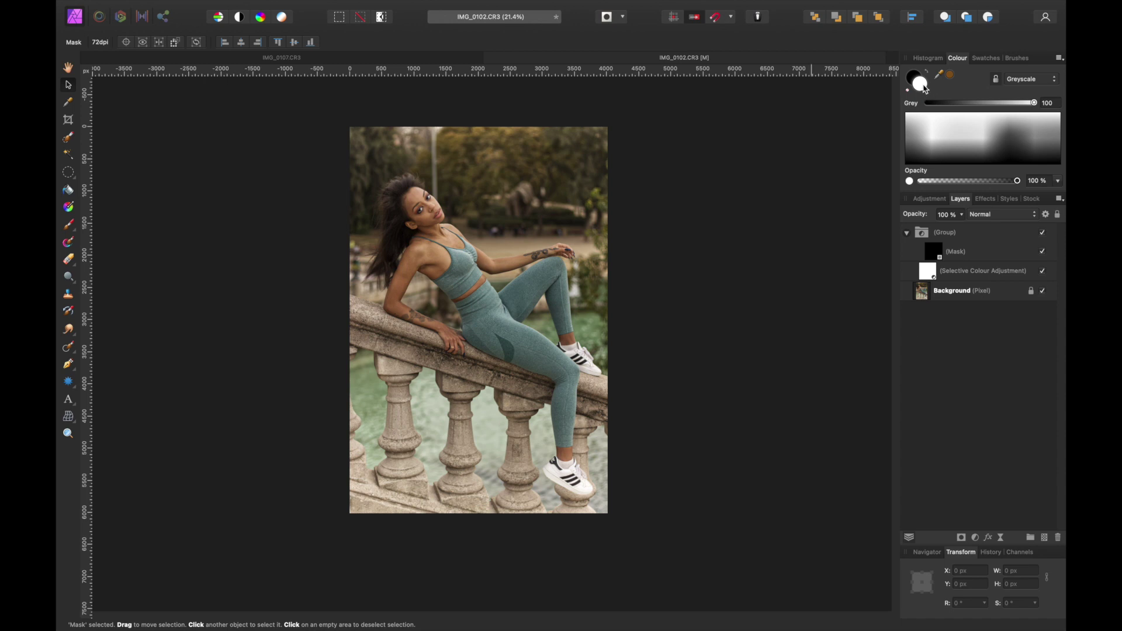
# Paint white on the mask over the background trees beside the model with a soft 3200 px brush at 37% opacity
pyautogui.press('x')
pyautogui.press('b')
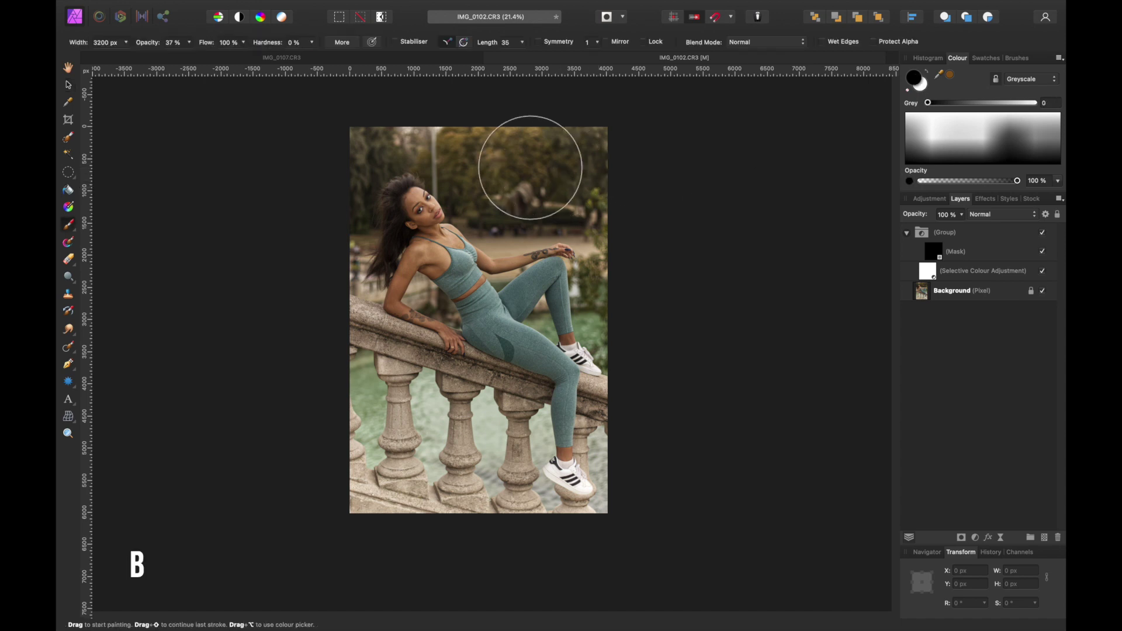
pyautogui.click(926, 70)
pyautogui.moveTo(519, 201)
pyautogui.mouseDown()
pyautogui.moveTo(551, 163)
pyautogui.moveTo(577, 157)
pyautogui.moveTo(501, 156)
pyautogui.moveTo(629, 148)
pyautogui.moveTo(603, 148)
pyautogui.moveTo(637, 181)
pyautogui.moveTo(659, 251)
pyautogui.mouseUp()
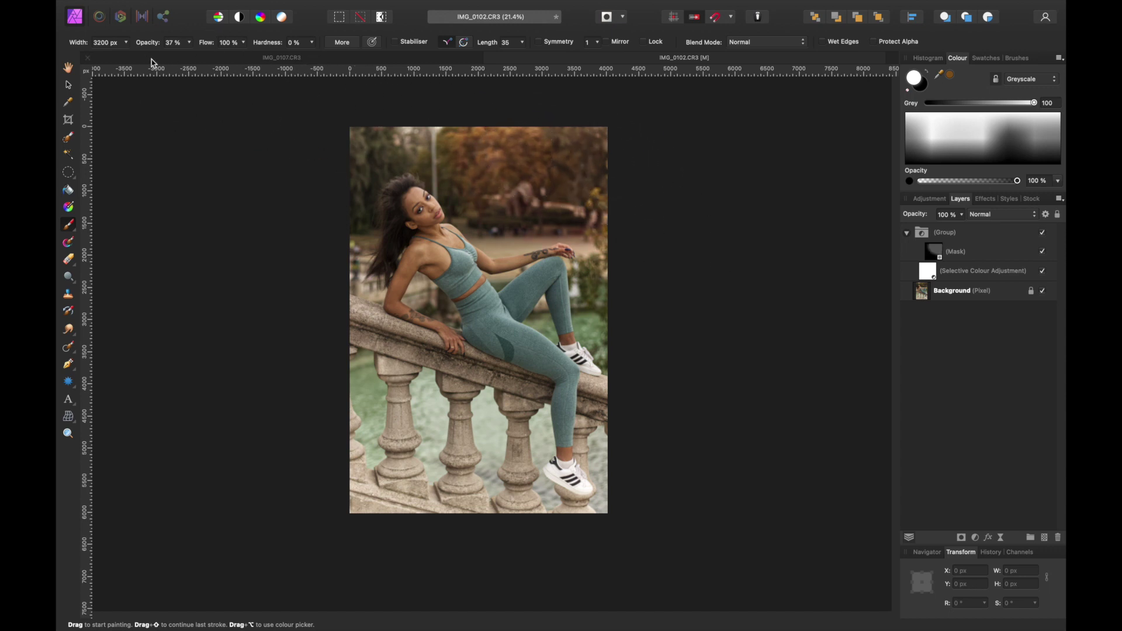
# Reduce the brush width to 490 px and paint the colour effect into the background around the model's head
pyautogui.click(126, 42)
pyautogui.moveTo(157, 57); pyautogui.dragTo(142, 56)
pyautogui.click(393, 131)
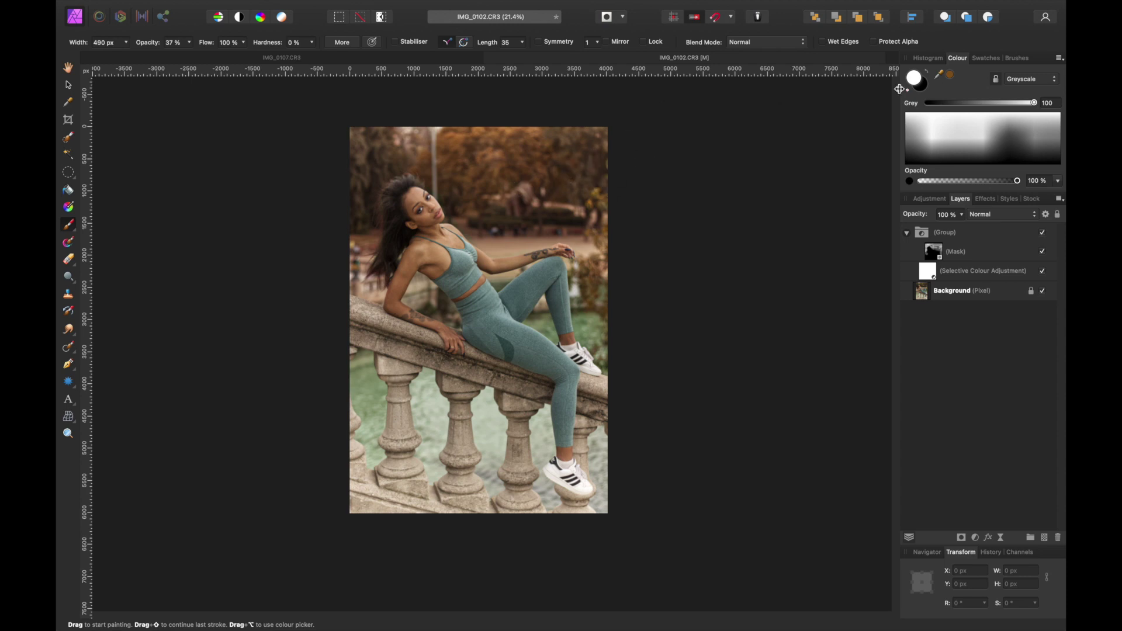
# Examine the soft round brushes in the Basic brush category and return to the colour settings
pyautogui.click(1016, 59)
pyautogui.scroll(10, 979, 141)
pyautogui.scroll(-5, 983, 137)
pyautogui.scroll(-2, 979, 124)
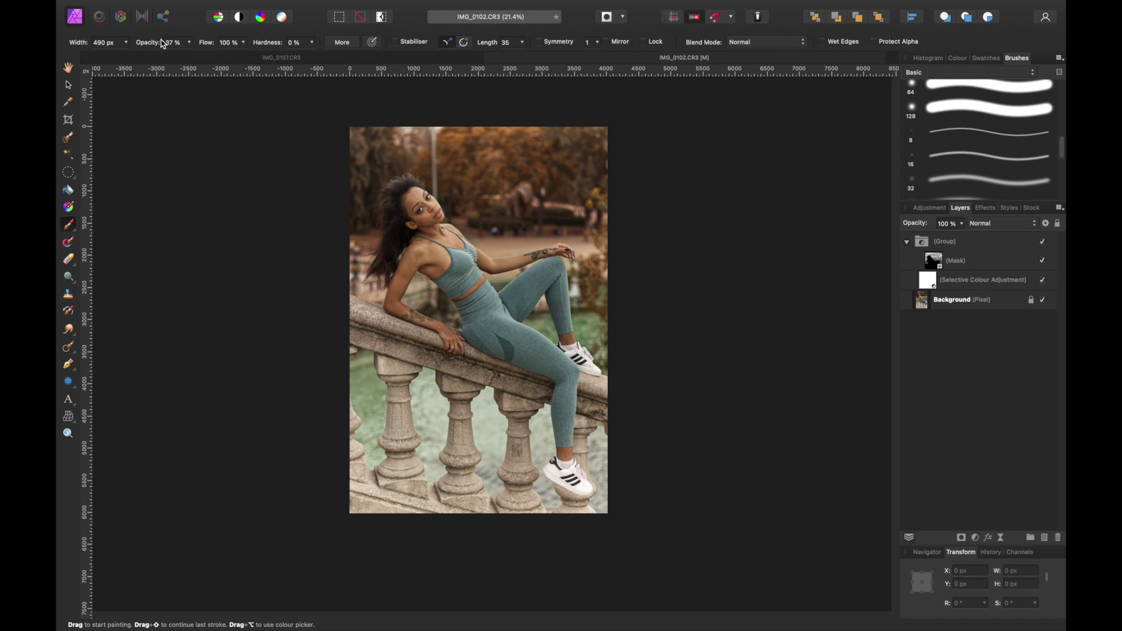
pyautogui.click(959, 59)
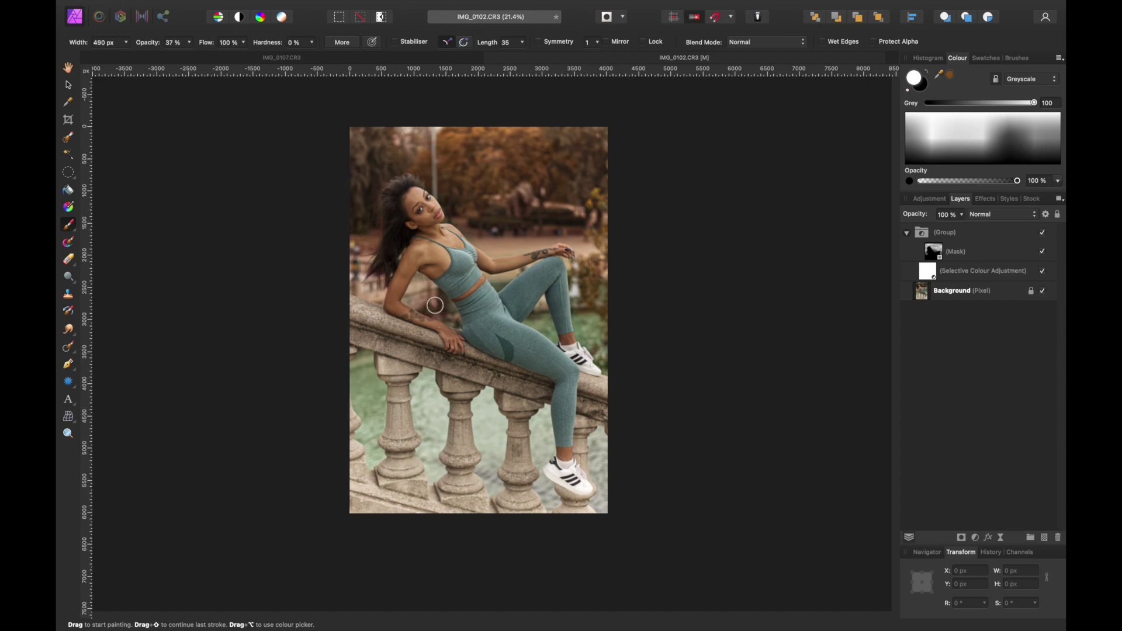
# Compare the photo with and without the Selective Colour adjustment, leave it visible, and clear the layer selection
pyautogui.scroll(-3, 435, 306)
pyautogui.scroll(5, 497, 245)
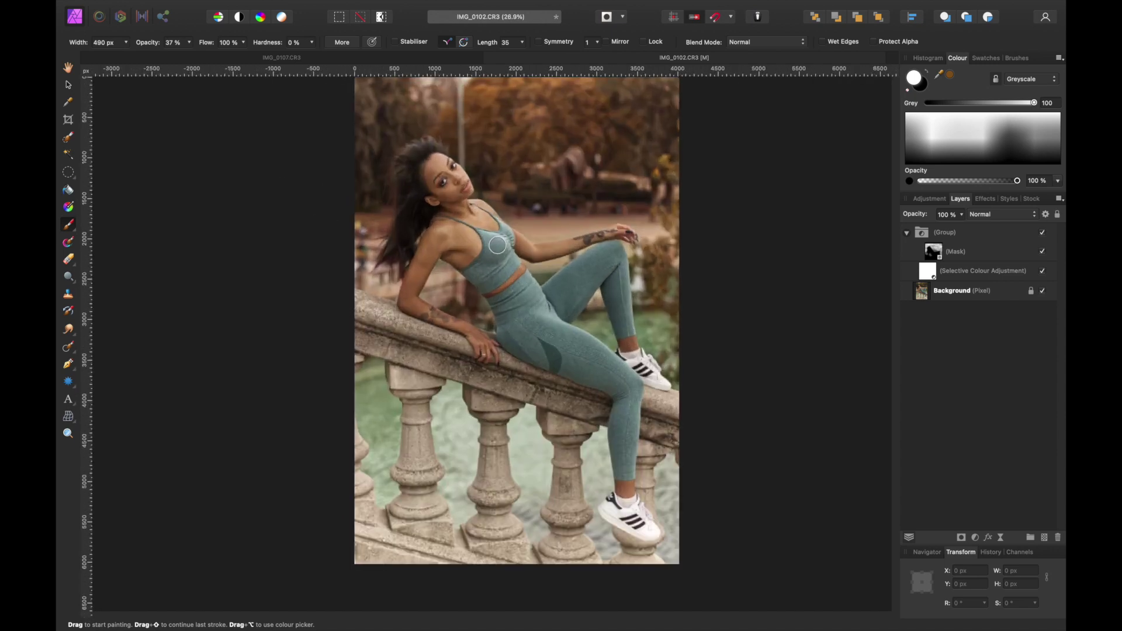
pyautogui.scroll(-1, 518, 269)
pyautogui.scroll(-1, 517, 271)
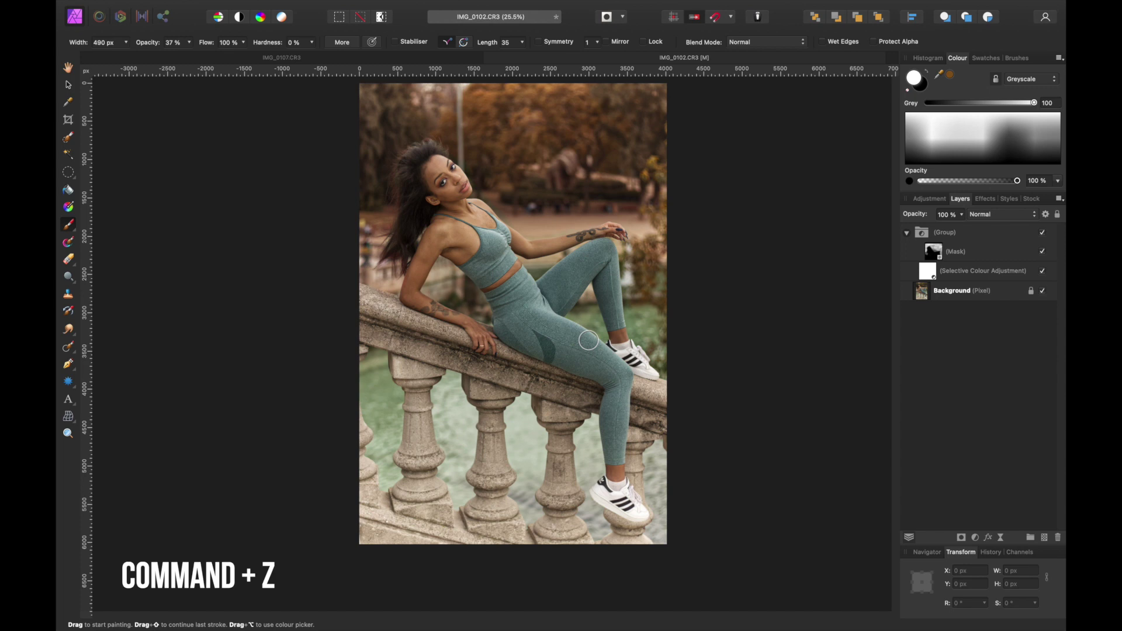
pyautogui.scroll(-2, 490, 304)
pyautogui.scroll(-1, 488, 301)
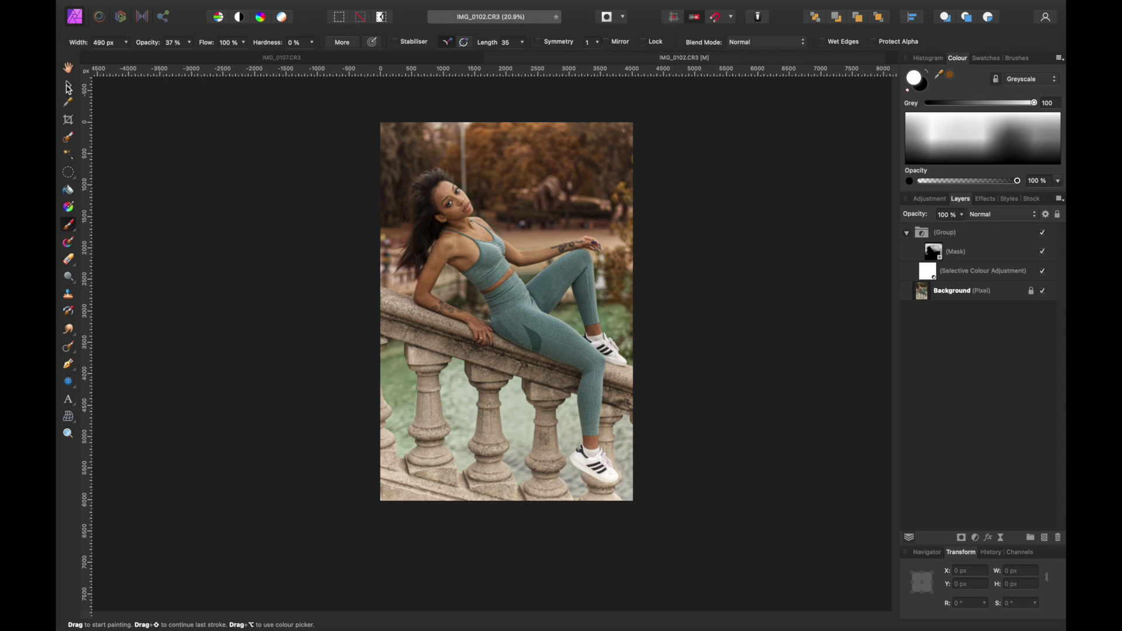
pyautogui.click(69, 86)
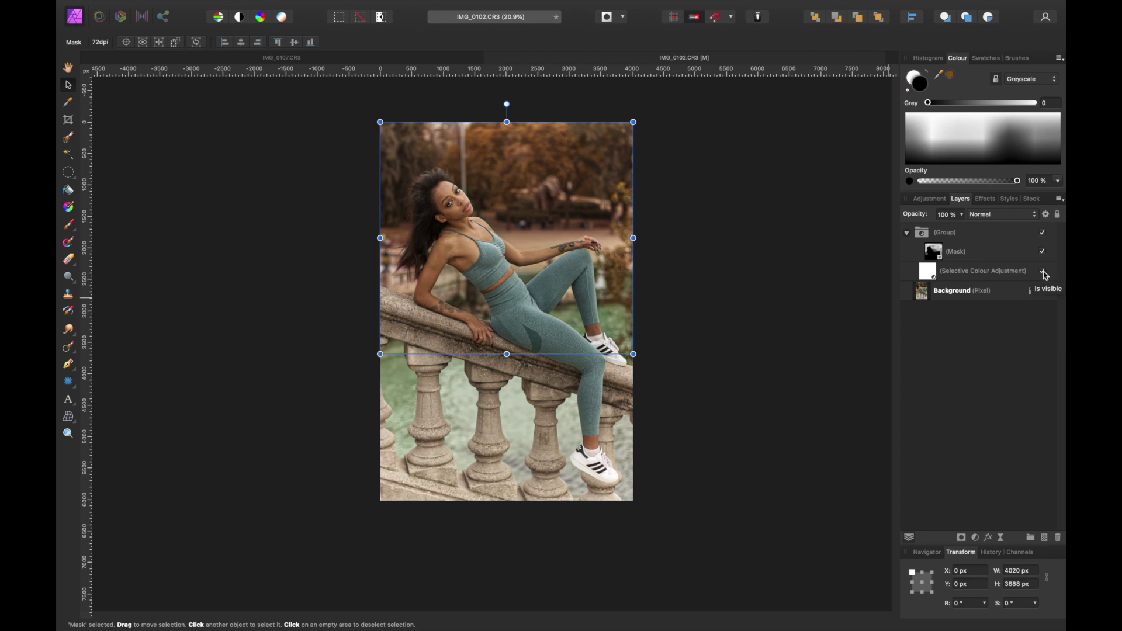
pyautogui.click(1044, 274)
pyautogui.click(1045, 274)
pyautogui.click(1045, 274)
pyautogui.click(702, 344)
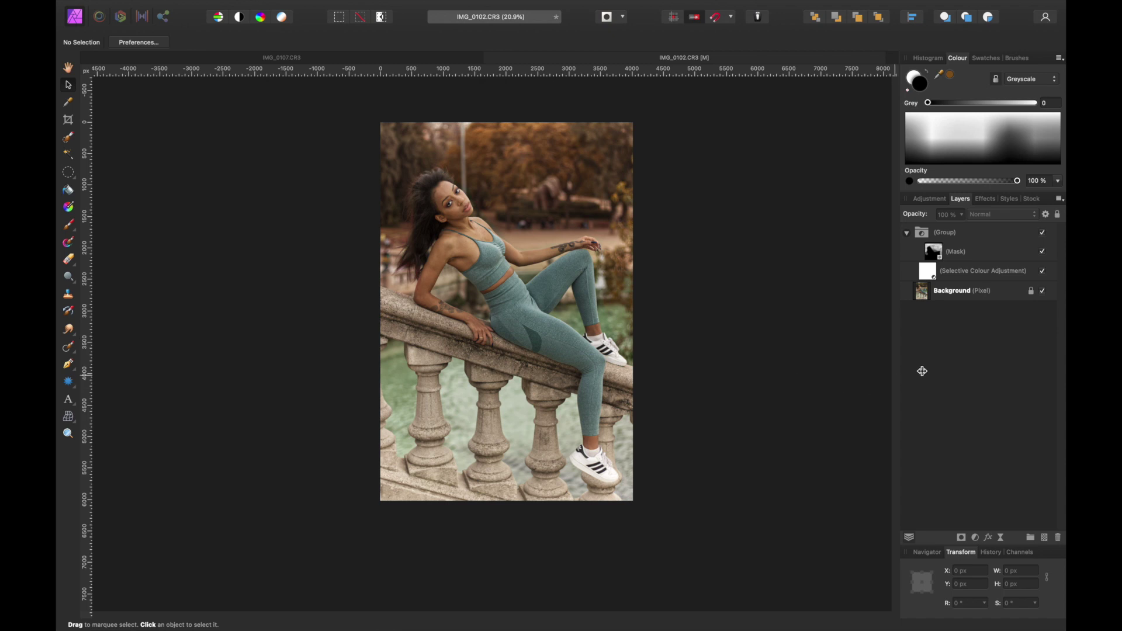
# Add a Curves adjustment and shape the Master curve into a gentle S with raised highlights and lowered shadows
pyautogui.scroll(1, 274, 232)
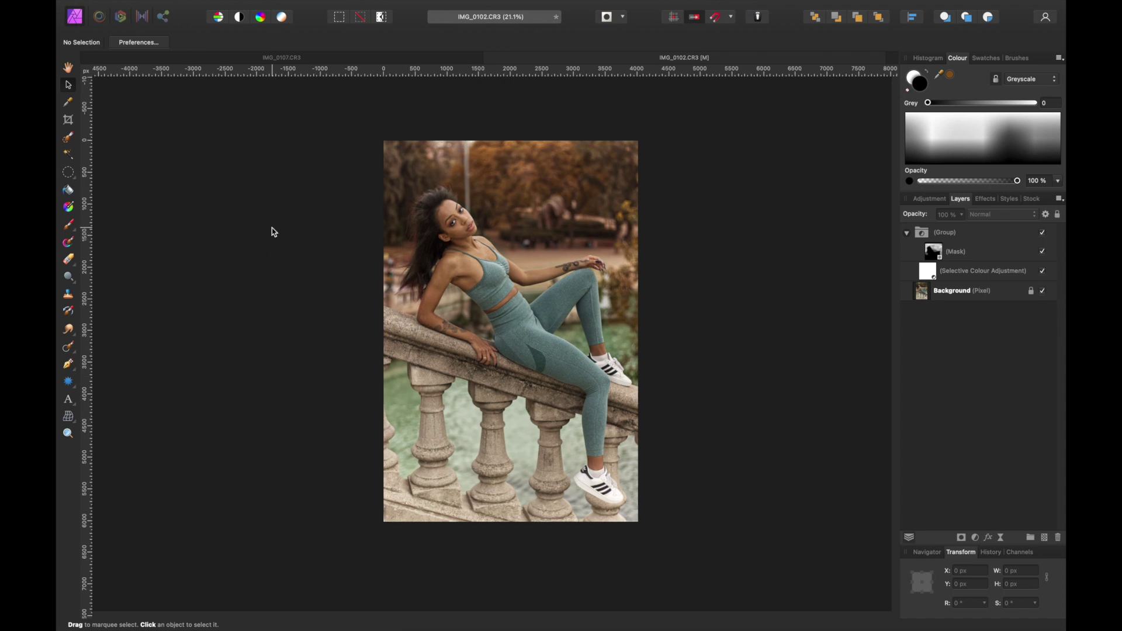
pyautogui.click(975, 538)
pyautogui.moveTo(1006, 619)
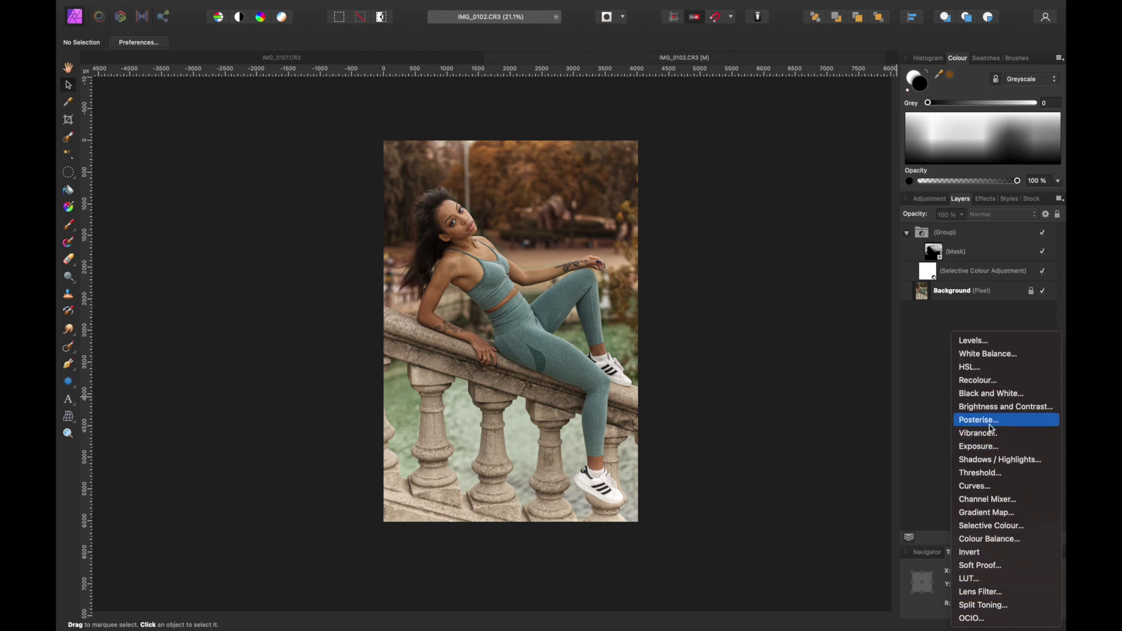
pyautogui.click(996, 486)
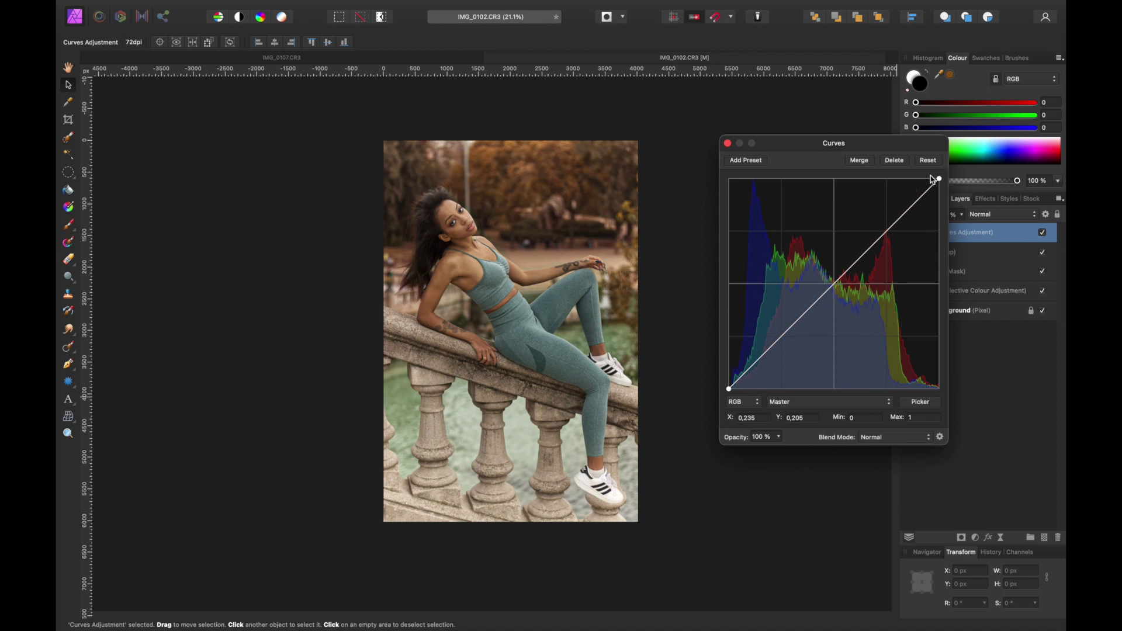
pyautogui.click(902, 218)
pyautogui.moveTo(764, 355); pyautogui.dragTo(765, 364)
# Shape the Red channel curve into a gentle S, raising the highlights at about X 0.792, Y 0.829 and lowering the shadows
pyautogui.click(850, 402)
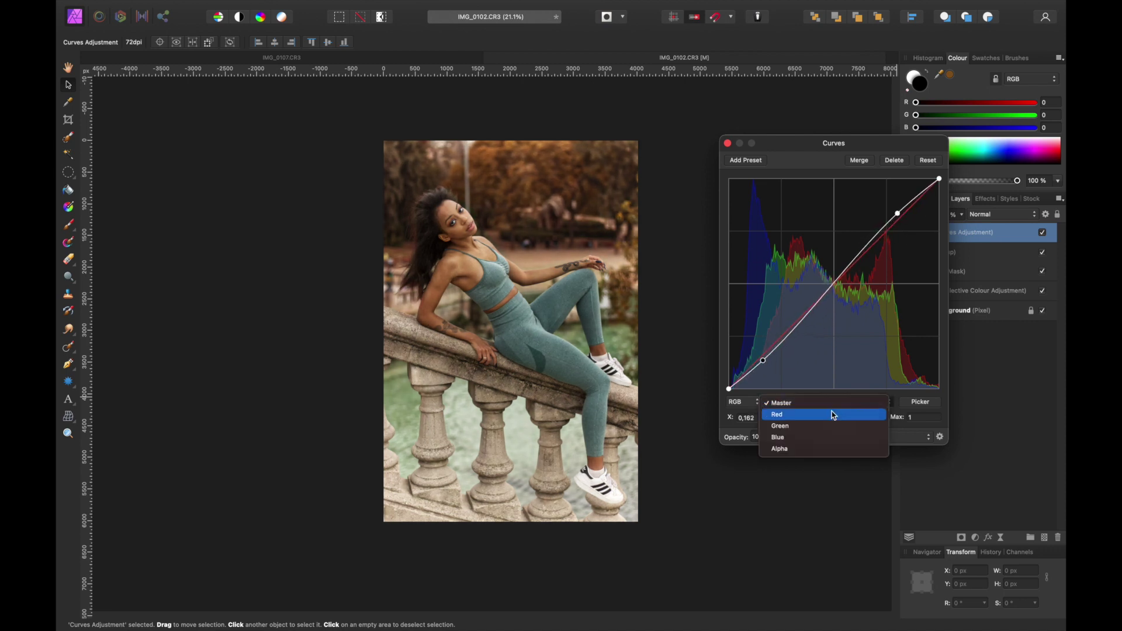
pyautogui.click(834, 416)
pyautogui.click(897, 220)
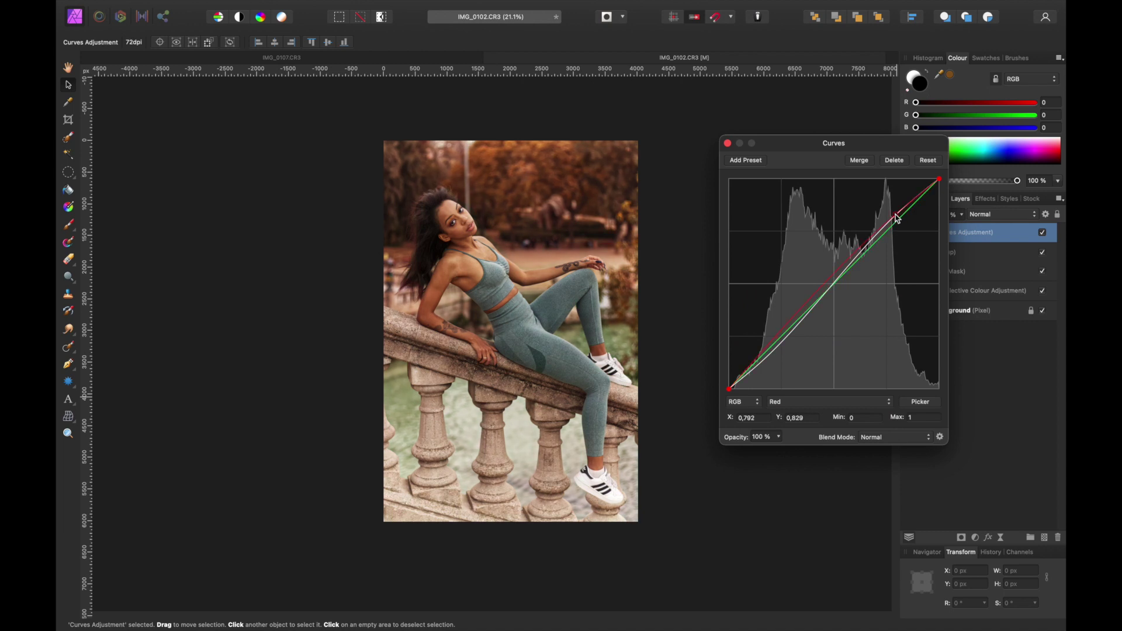
pyautogui.click(772, 350)
pyautogui.moveTo(772, 350); pyautogui.dragTo(775, 352)
# Shape the Green channel curve into a gentle S through about X 0.772, Y 0.803 and X 0.244, Y 0.211
pyautogui.click(808, 404)
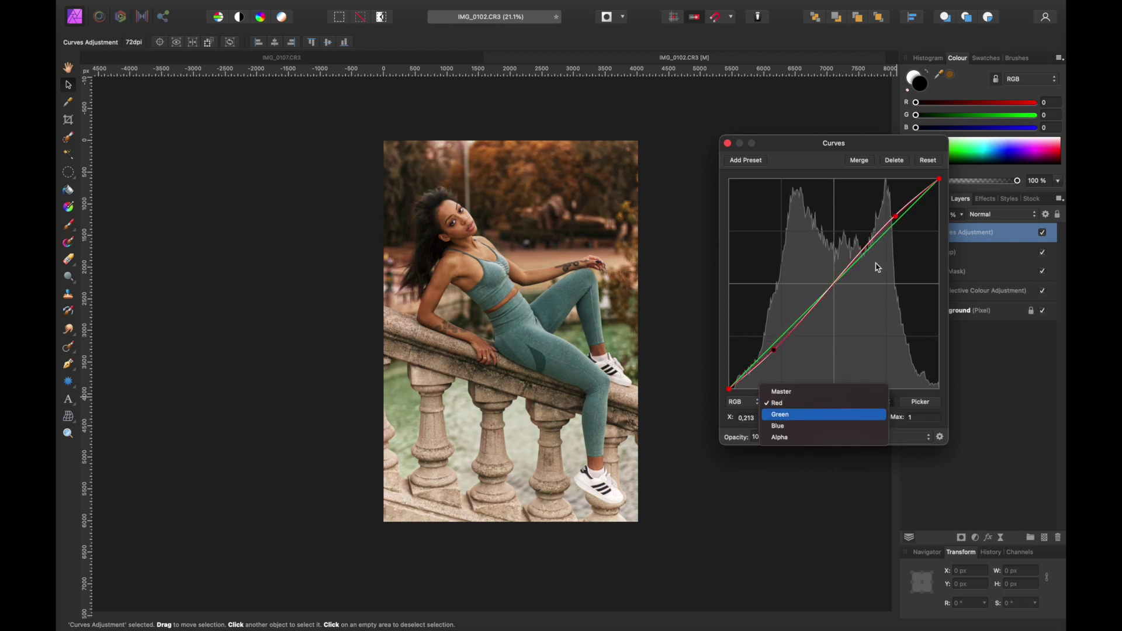
pyautogui.click(808, 415)
pyautogui.moveTo(897, 225); pyautogui.dragTo(893, 225)
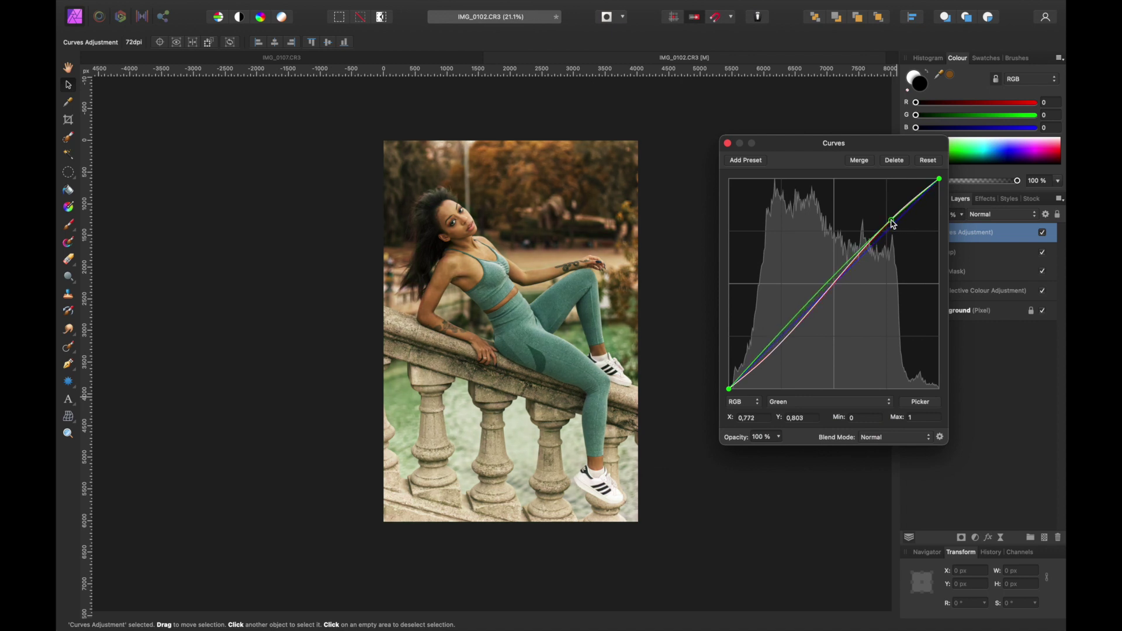
pyautogui.moveTo(778, 340); pyautogui.dragTo(783, 349)
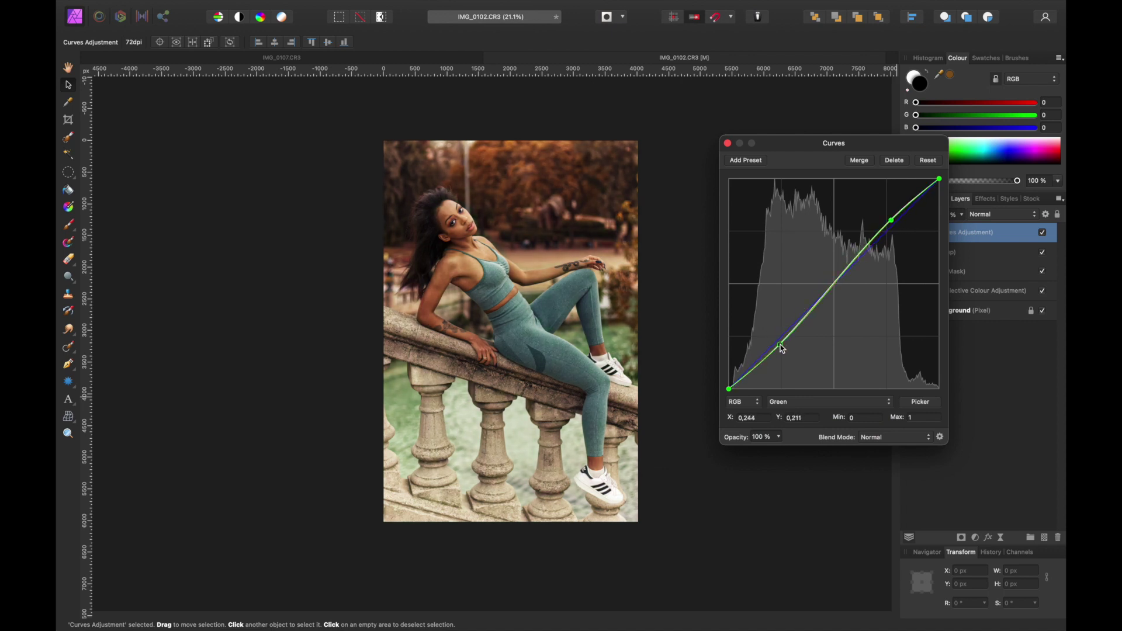
# Shape the Blue channel curve into a gentle S, raising the highlights at about X 0.758, Y 0.794, and close the Curves settings
pyautogui.click(812, 402)
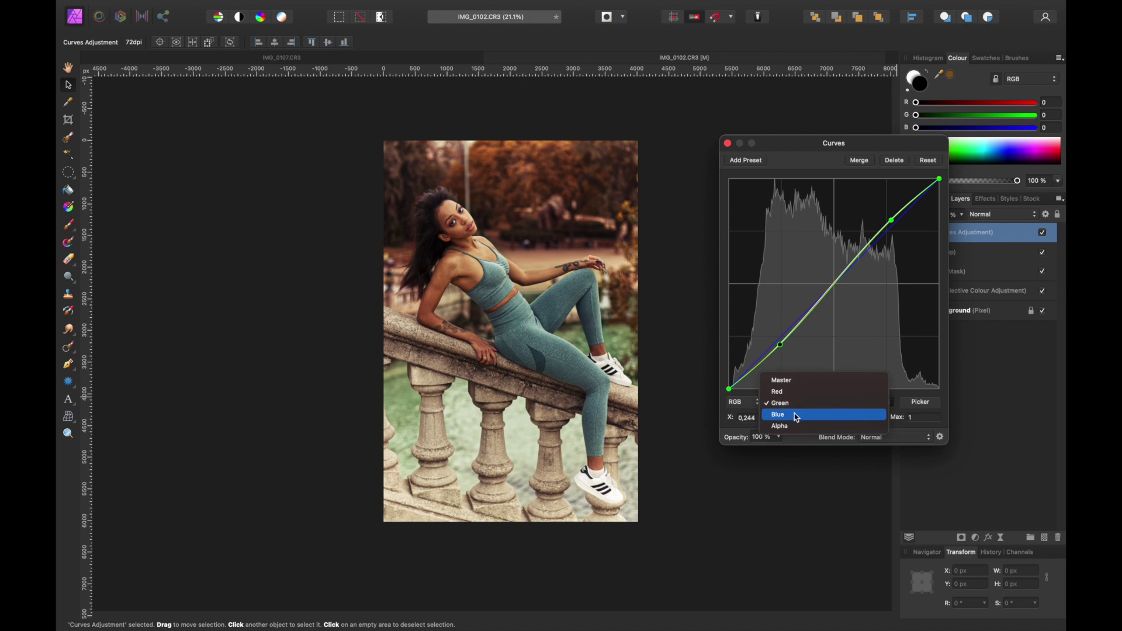
pyautogui.click(813, 414)
pyautogui.moveTo(890, 232); pyautogui.dragTo(889, 226)
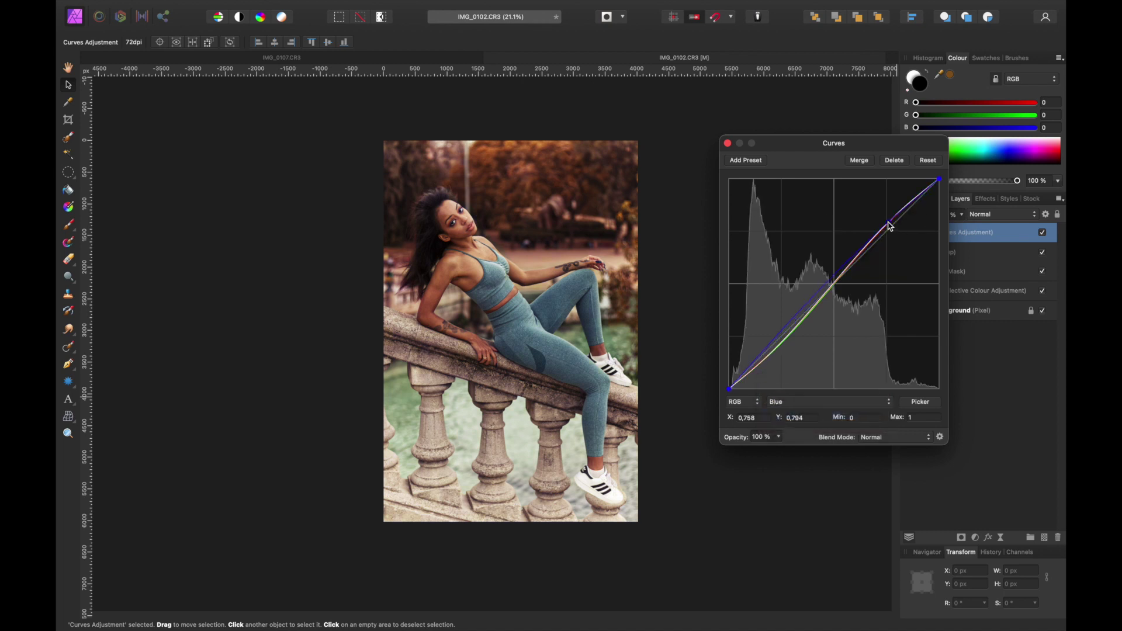
pyautogui.moveTo(782, 339); pyautogui.dragTo(779, 347)
pyautogui.moveTo(781, 349); pyautogui.dragTo(781, 349)
pyautogui.click(728, 144)
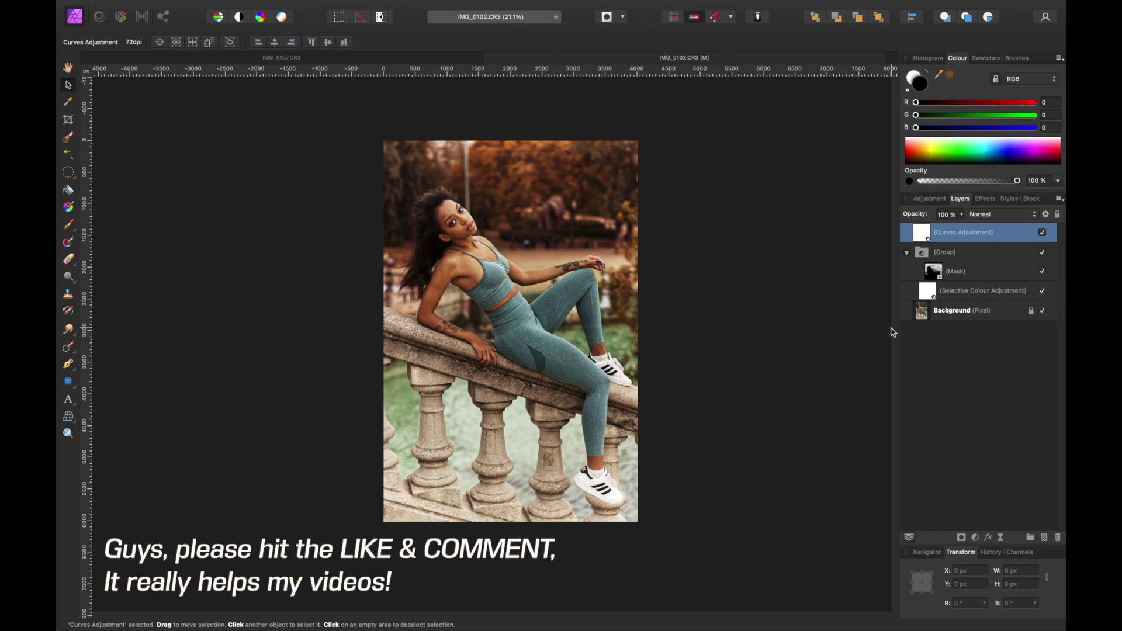
# Lower the Curves adjustment's opacity to 55% and check the photo with and without it
pyautogui.click(963, 219)
pyautogui.moveTo(962, 230); pyautogui.dragTo(916, 233)
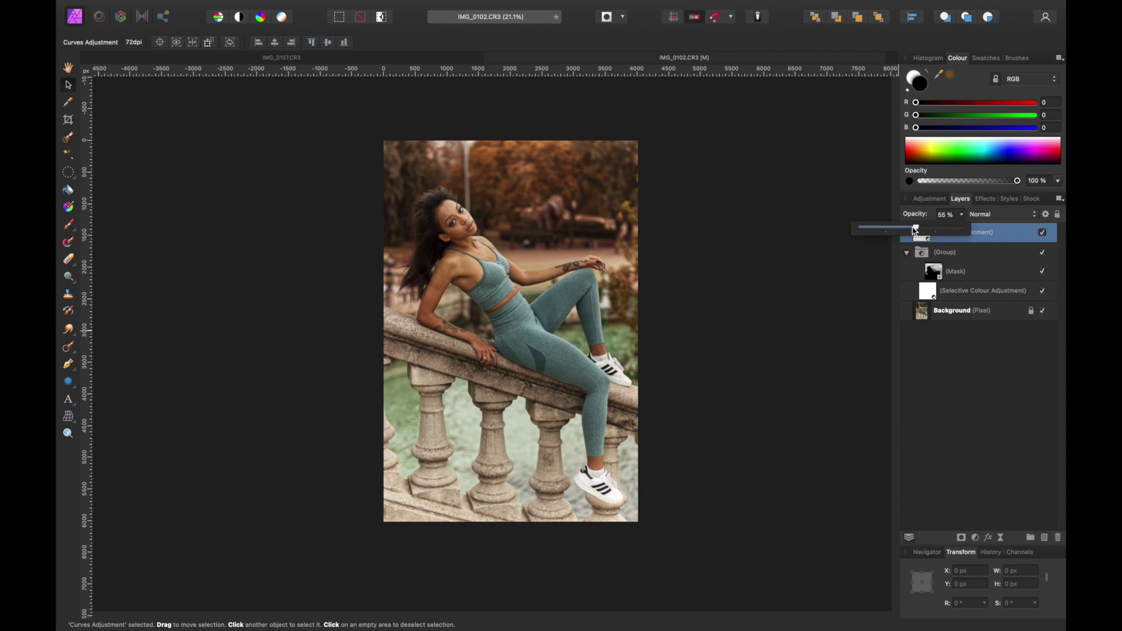
pyautogui.moveTo(922, 229); pyautogui.dragTo(922, 230)
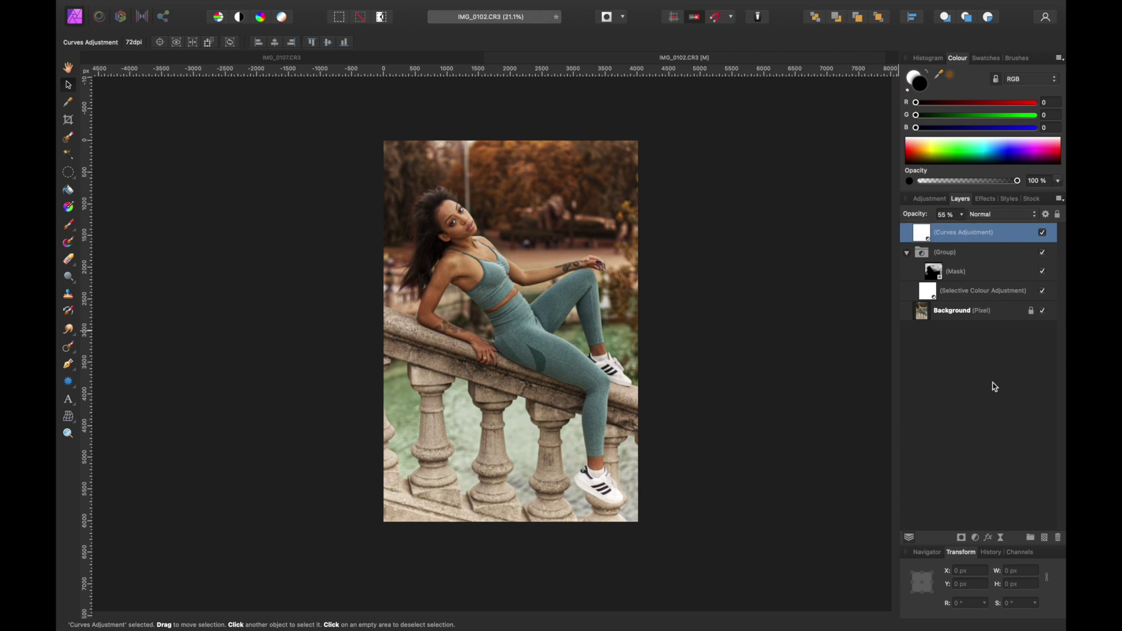
pyautogui.click(991, 383)
pyautogui.click(1044, 234)
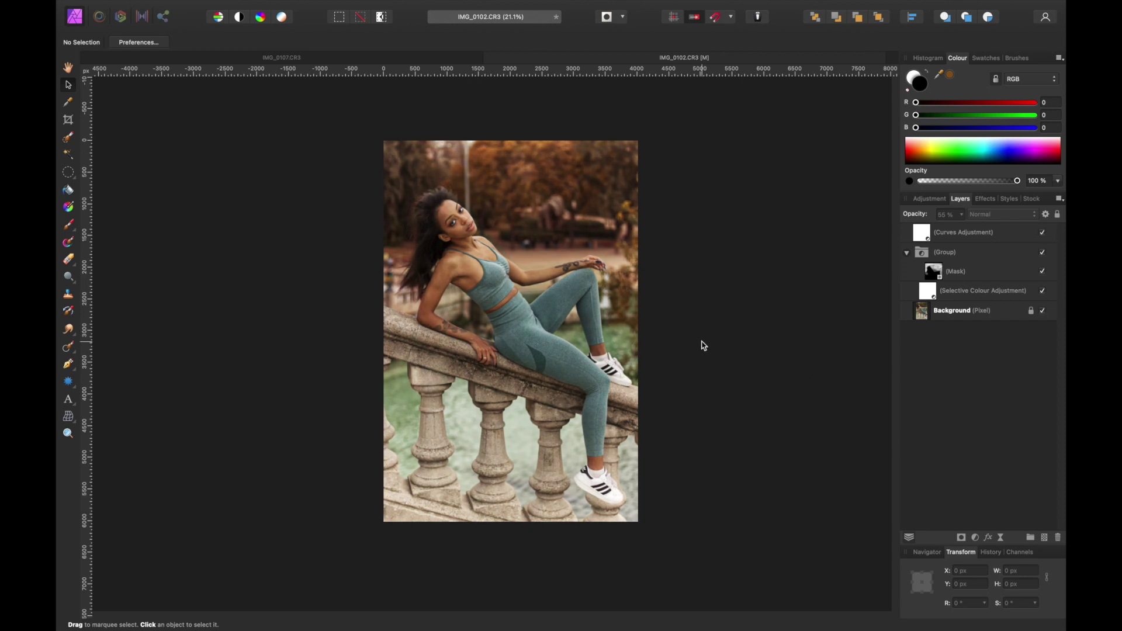
# Add a Levels adjustment with the black level at 1% and white level at 96%, and compare the photo with and without it
pyautogui.scroll(1, 227, 169)
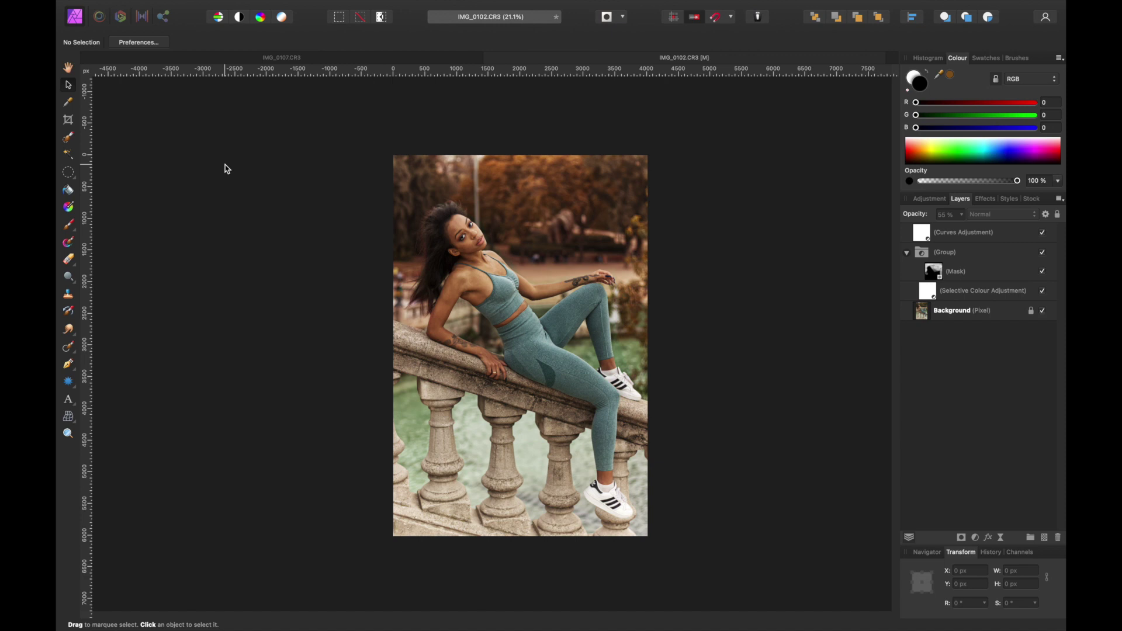
pyautogui.scroll(2, 491, 289)
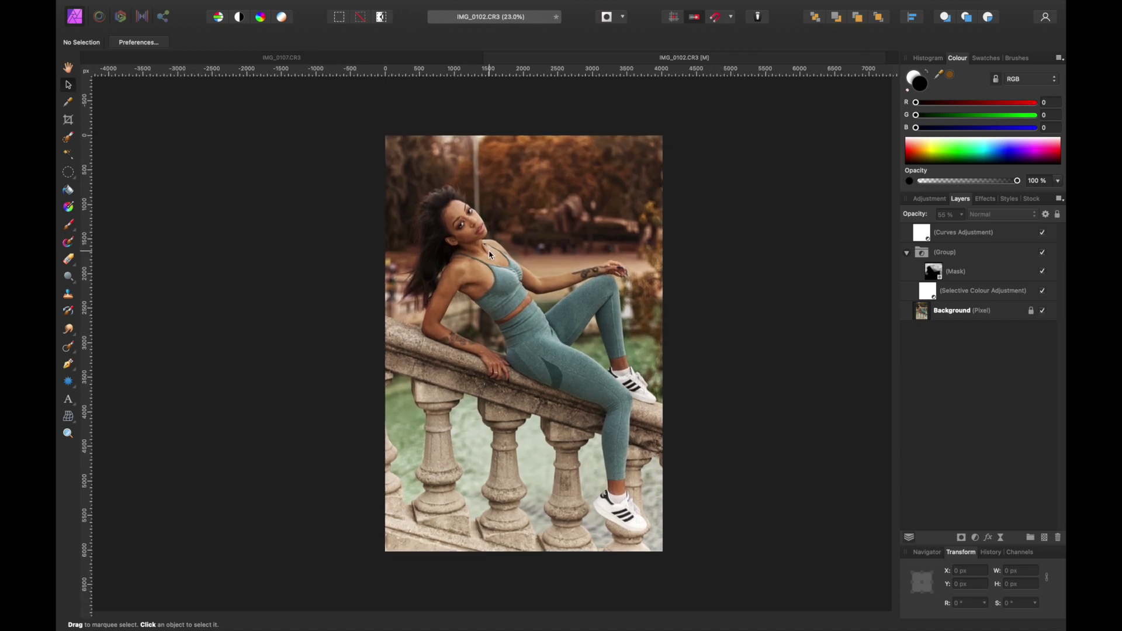
pyautogui.scroll(-1, 490, 254)
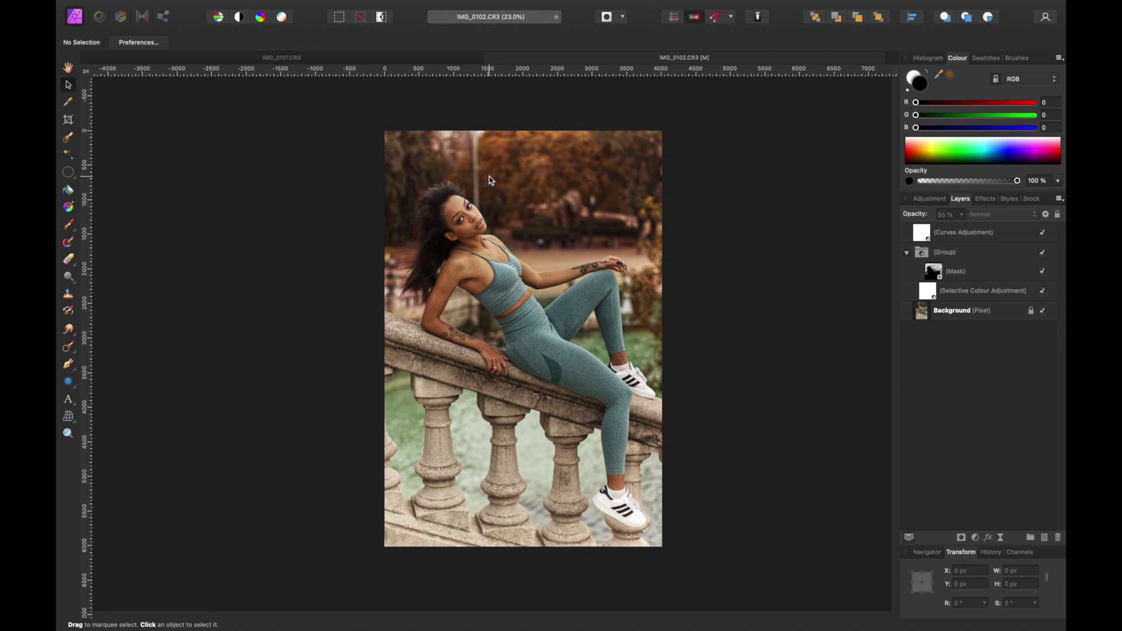
pyautogui.click(975, 537)
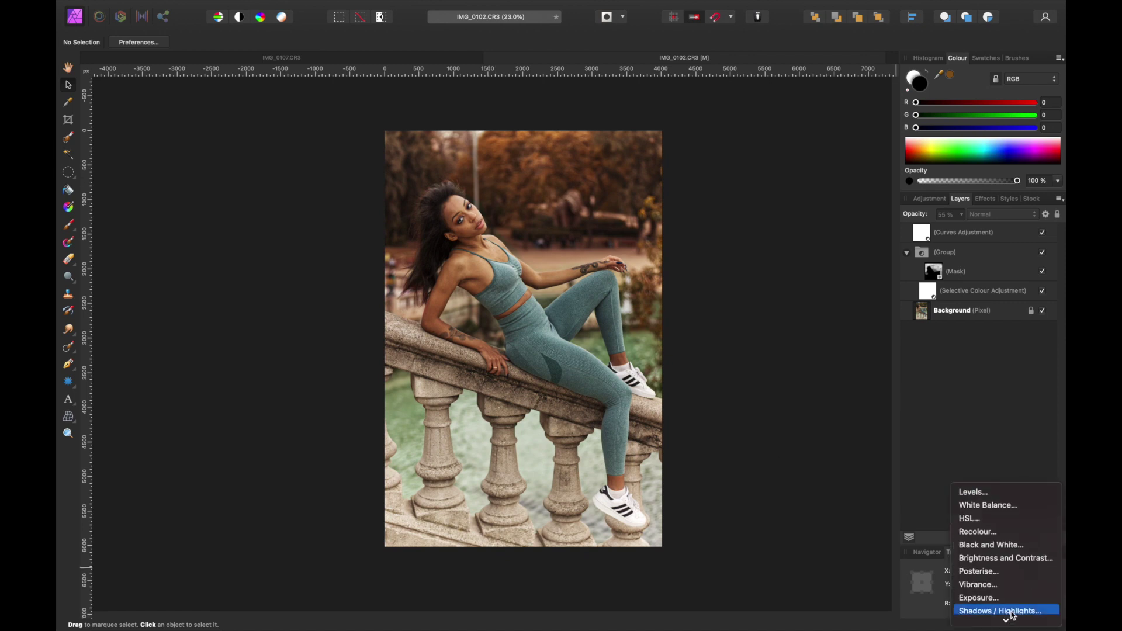
pyautogui.moveTo(1013, 618)
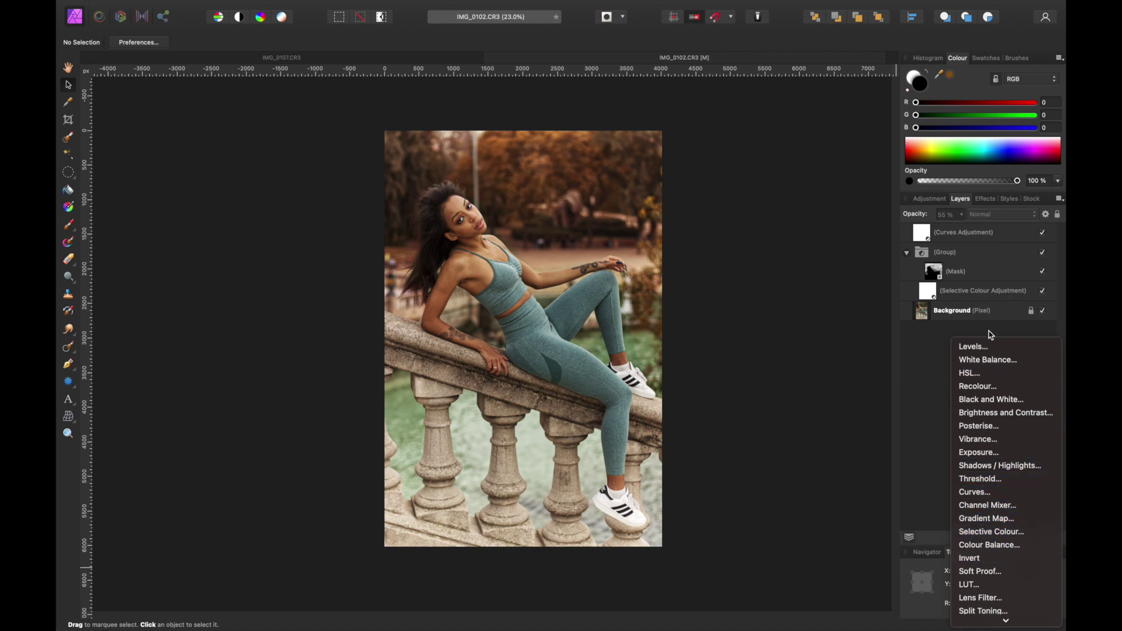
pyautogui.click(989, 347)
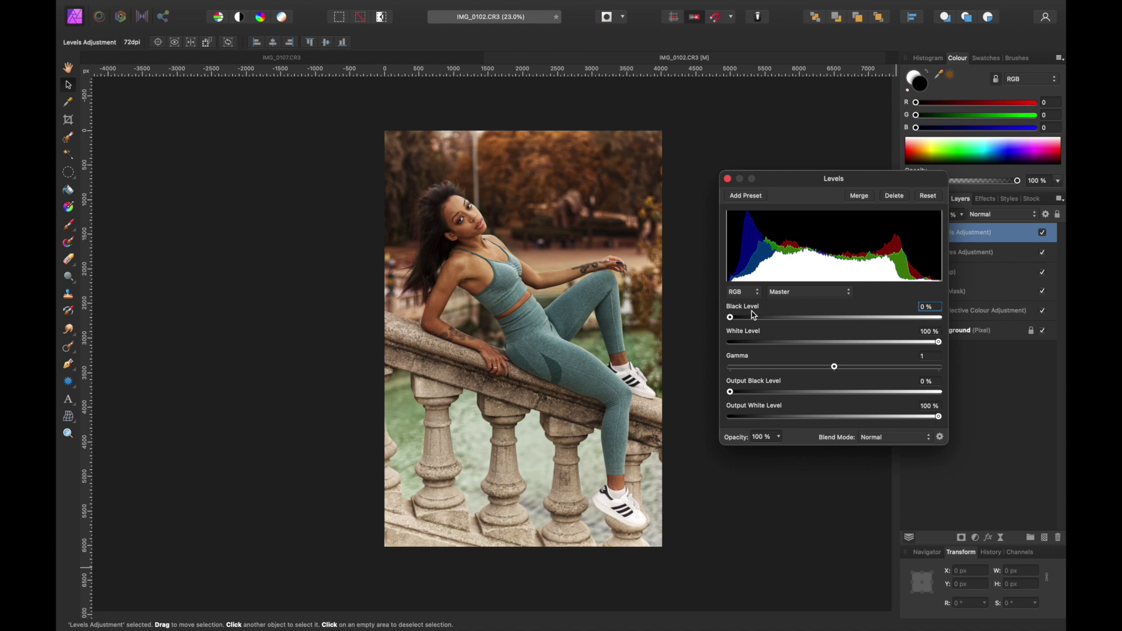
pyautogui.moveTo(732, 319); pyautogui.dragTo(733, 319)
pyautogui.moveTo(939, 345); pyautogui.dragTo(933, 347)
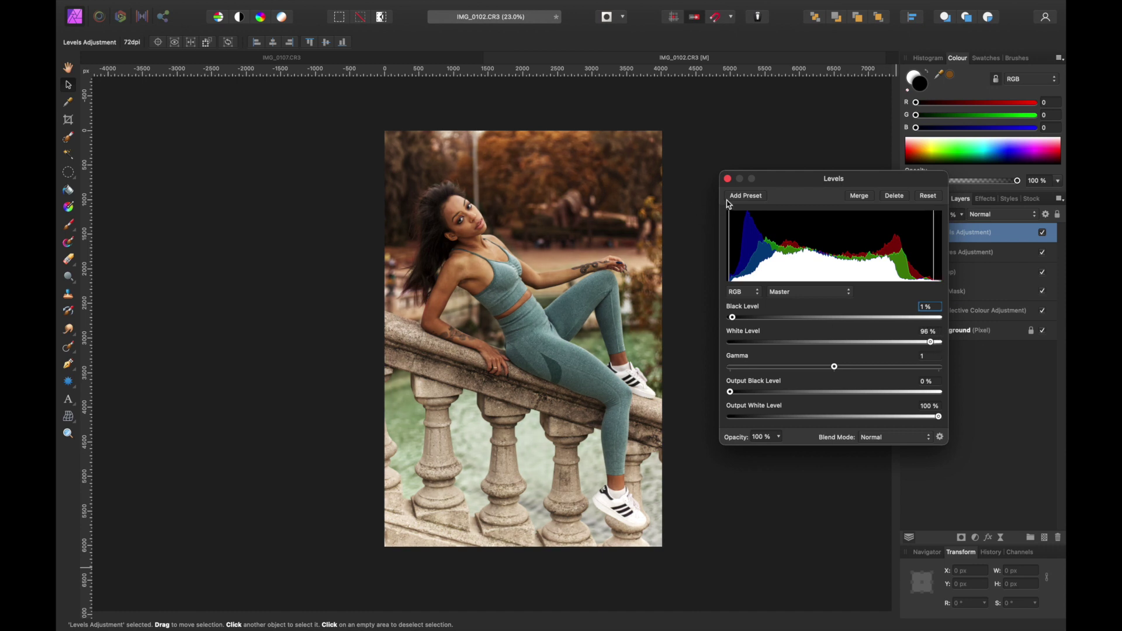
pyautogui.click(727, 178)
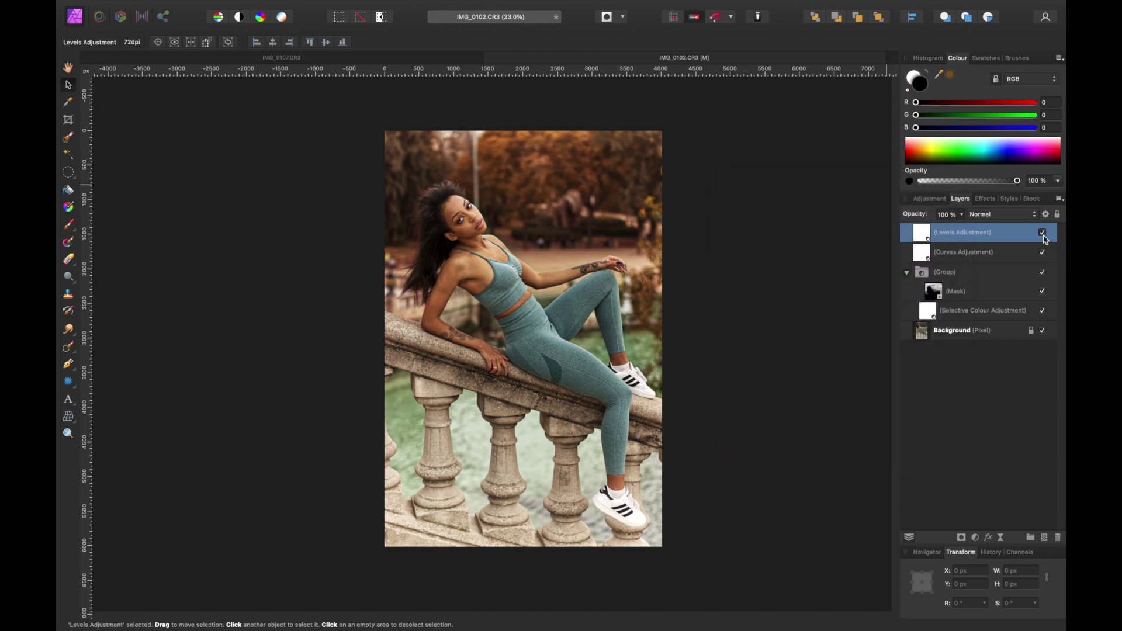
pyautogui.click(1044, 235)
pyautogui.click(1044, 235)
pyautogui.scroll(-1, 578, 329)
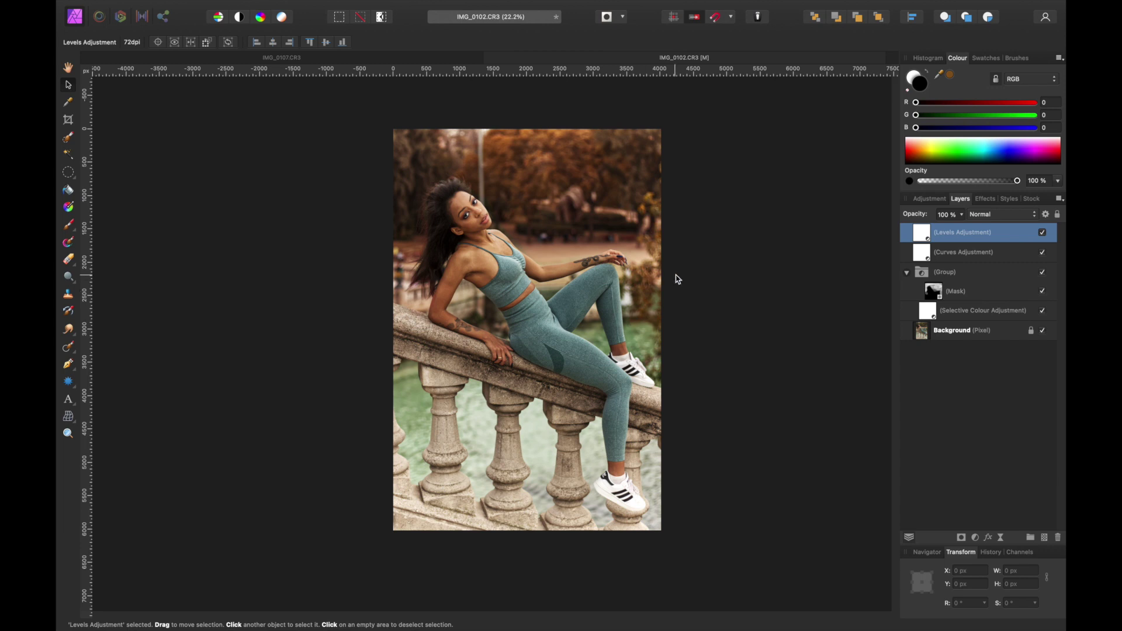
# Add a second Selective Colour adjustment above the Levels layer and slightly reduce the cyan in the Yellows
pyautogui.click(972, 454)
pyautogui.click(975, 538)
pyautogui.scroll(-3, 1020, 586)
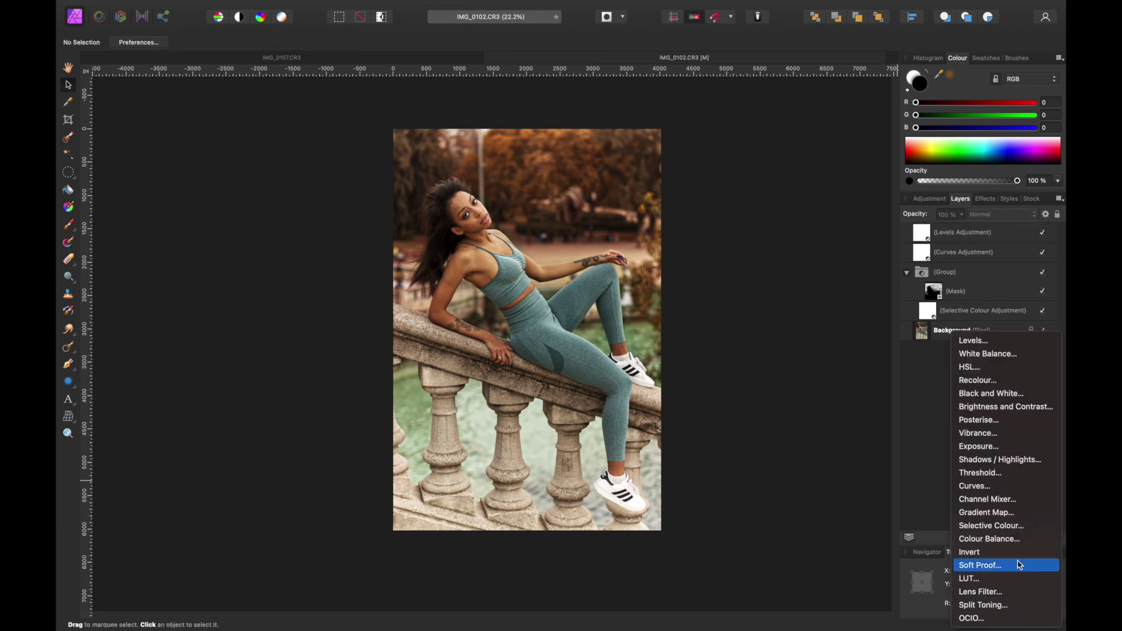
pyautogui.click(997, 526)
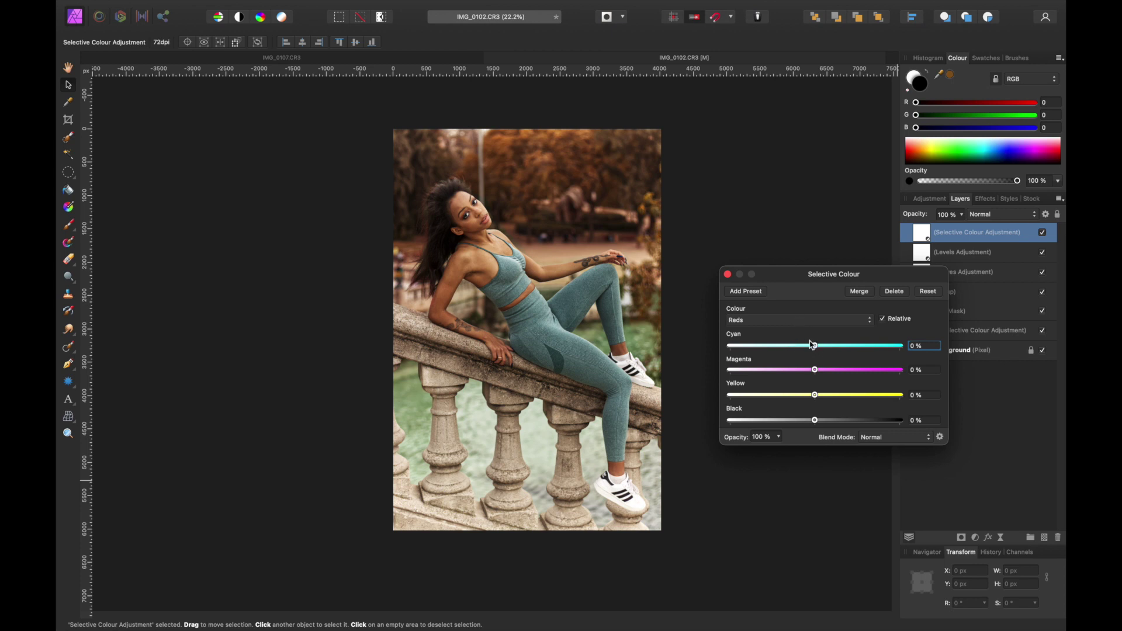
pyautogui.click(810, 322)
pyautogui.click(811, 334)
pyautogui.moveTo(816, 348); pyautogui.dragTo(809, 349)
pyautogui.click(728, 274)
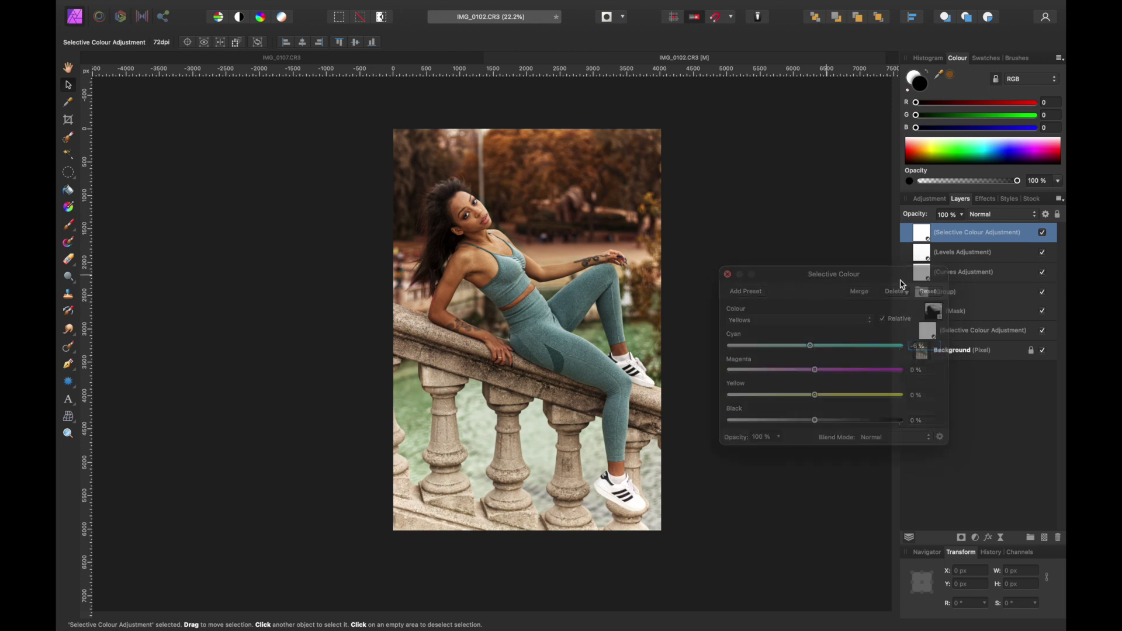
# Add a Vibrance adjustment on top of the stack and fine-tune its vibrance and saturation slightly
pyautogui.click(965, 408)
pyautogui.click(975, 538)
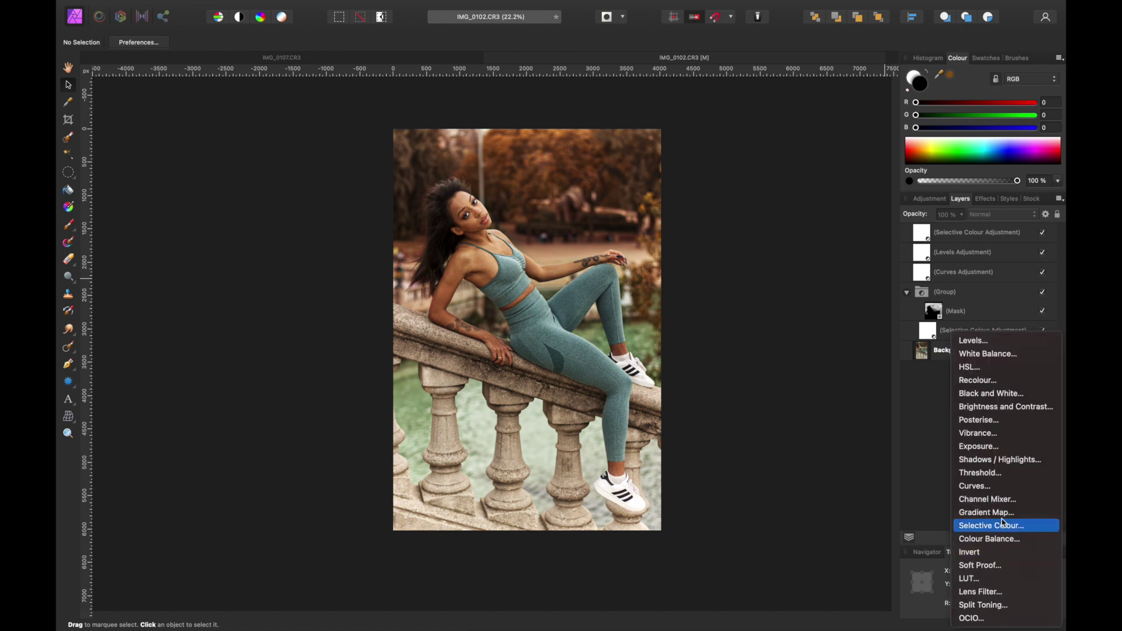
pyautogui.click(1001, 434)
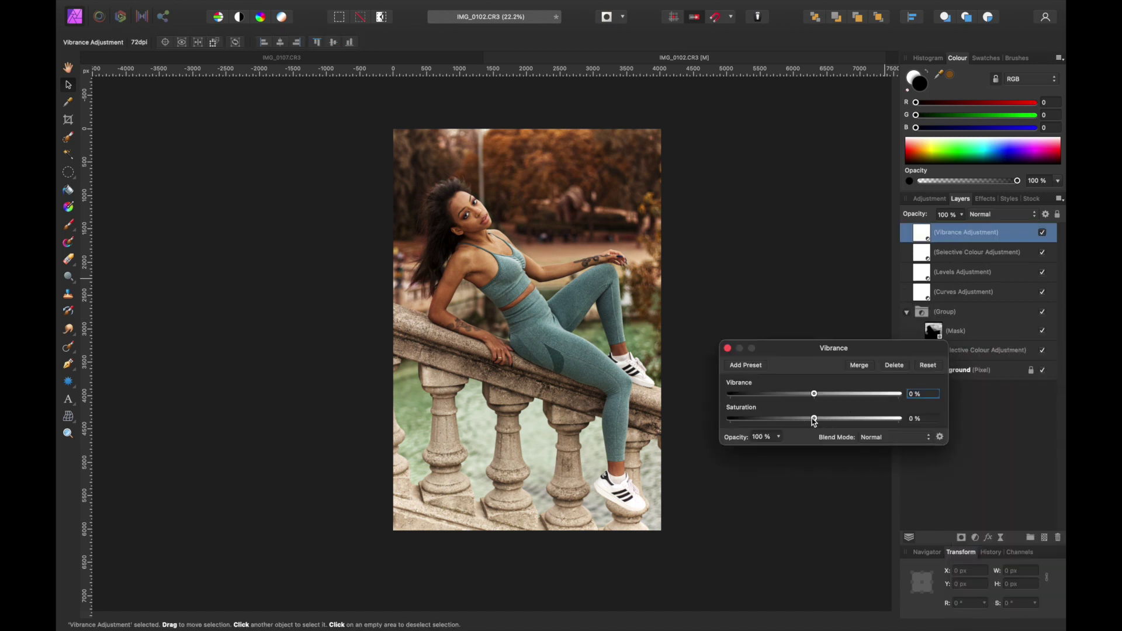
pyautogui.moveTo(817, 420)
pyautogui.mouseDown()
pyautogui.moveTo(807, 421)
pyautogui.moveTo(823, 400)
pyautogui.mouseUp()
pyautogui.click(728, 349)
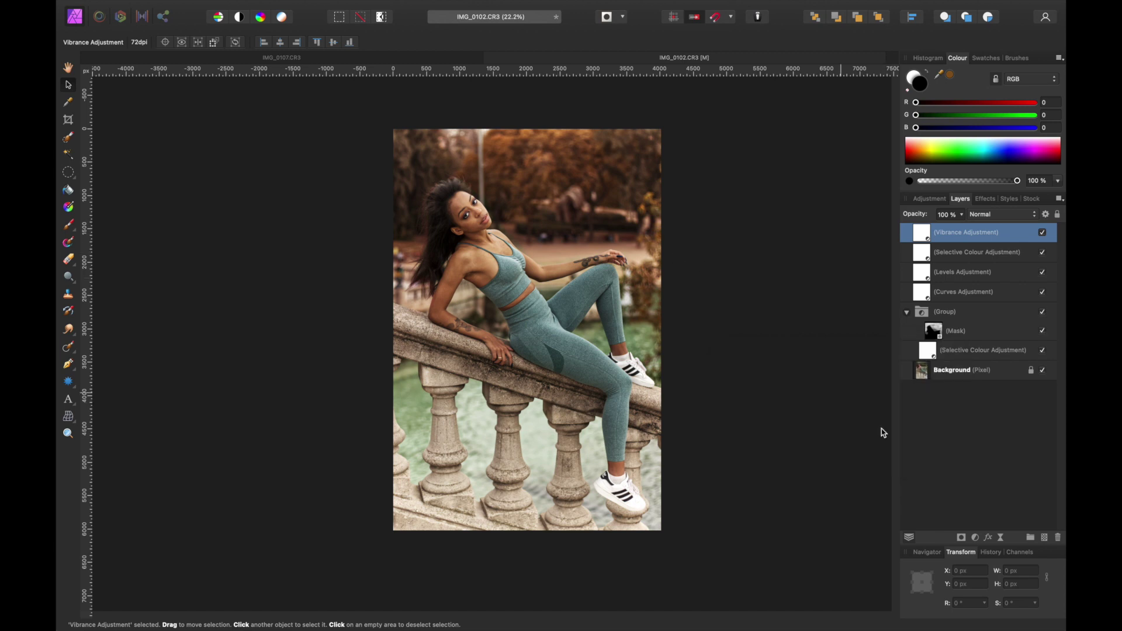
# Add a Selective Colour adjustment on top of the stack, raising cyan and lowering magenta in the Greens
pyautogui.hotkey('ctrl', 'd')
pyautogui.click(975, 537)
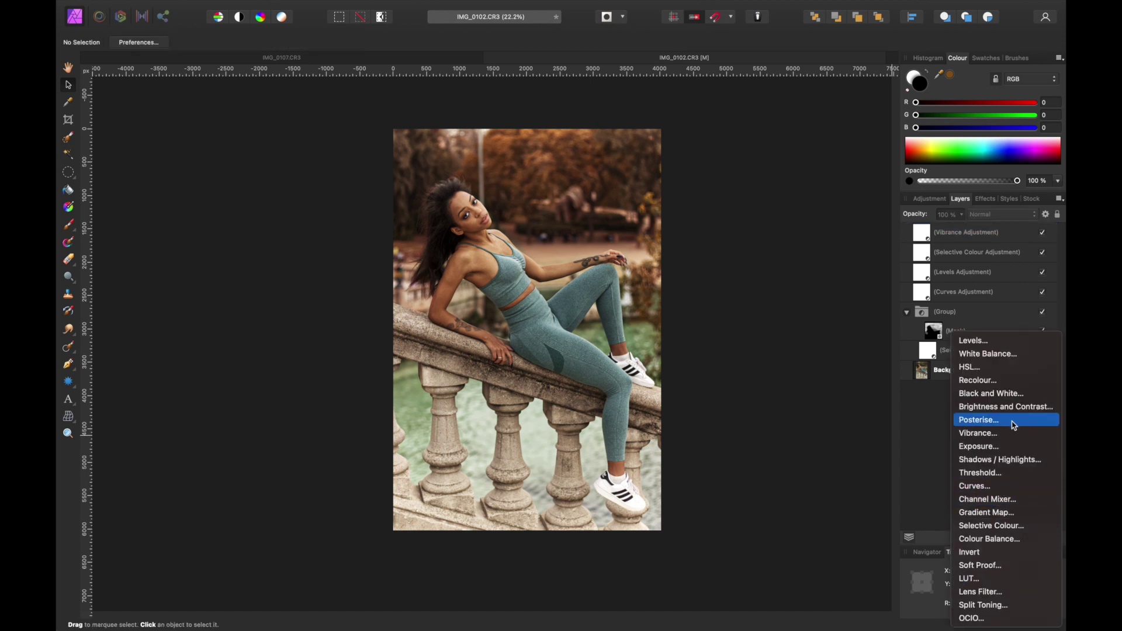
pyautogui.click(1011, 527)
pyautogui.click(783, 321)
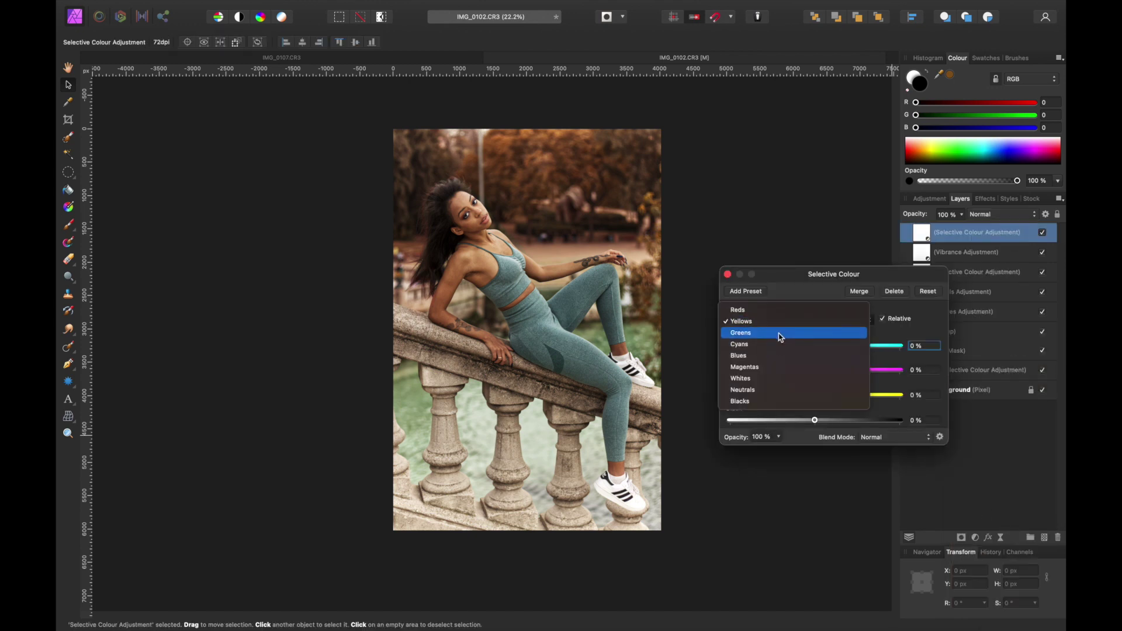
pyautogui.click(782, 334)
pyautogui.moveTo(816, 350); pyautogui.dragTo(870, 363)
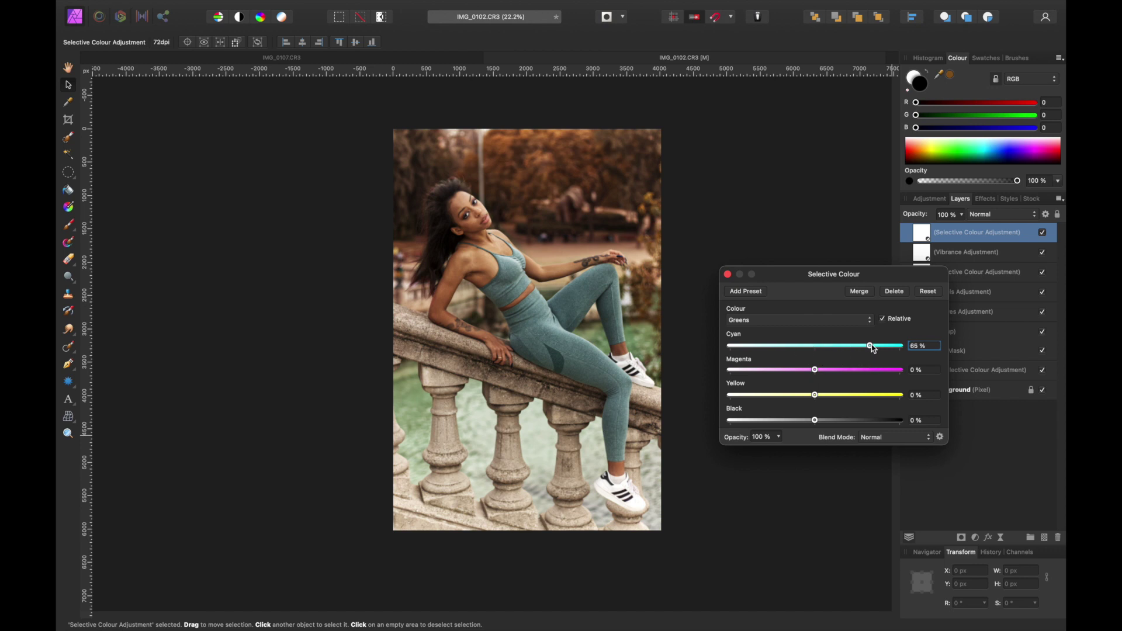
pyautogui.moveTo(873, 348); pyautogui.dragTo(875, 348)
pyautogui.moveTo(817, 371); pyautogui.dragTo(762, 378)
pyautogui.click(728, 275)
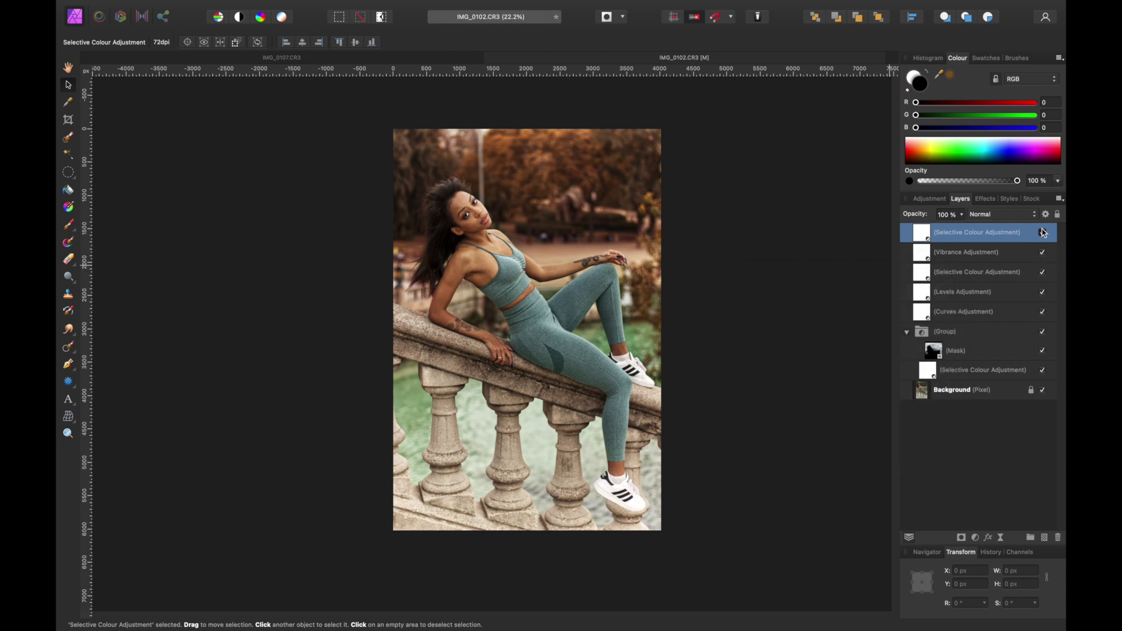
# Select both of the model's irises on the Background layer with the Selection Brush at 15 px width
pyautogui.click(734, 368)
pyautogui.scroll(1, 673, 412)
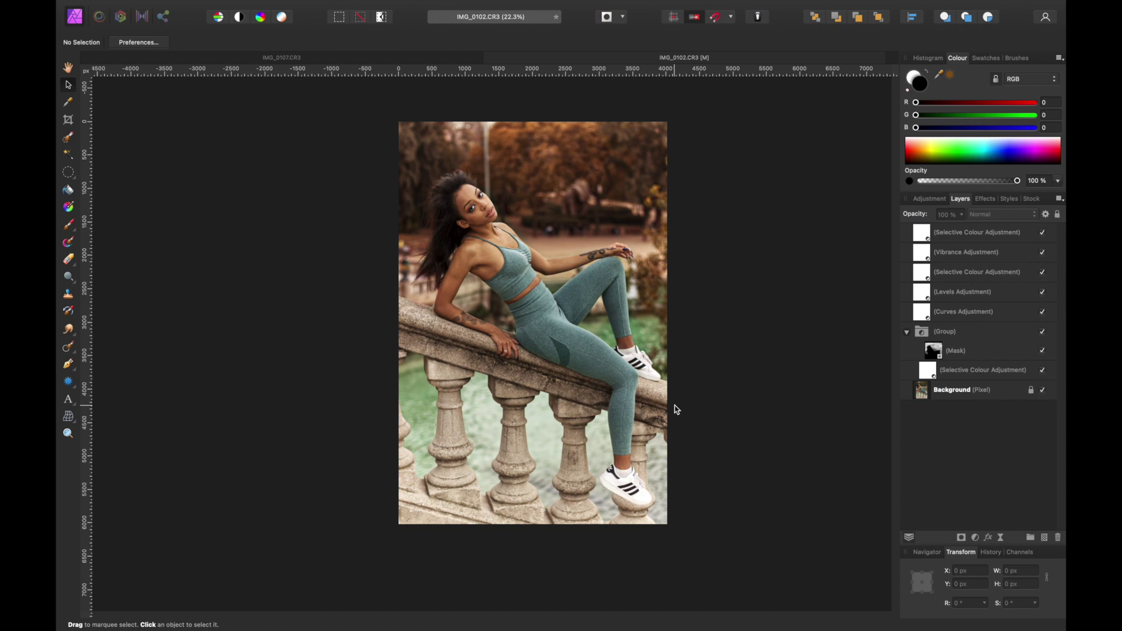
pyautogui.scroll(5, 558, 293)
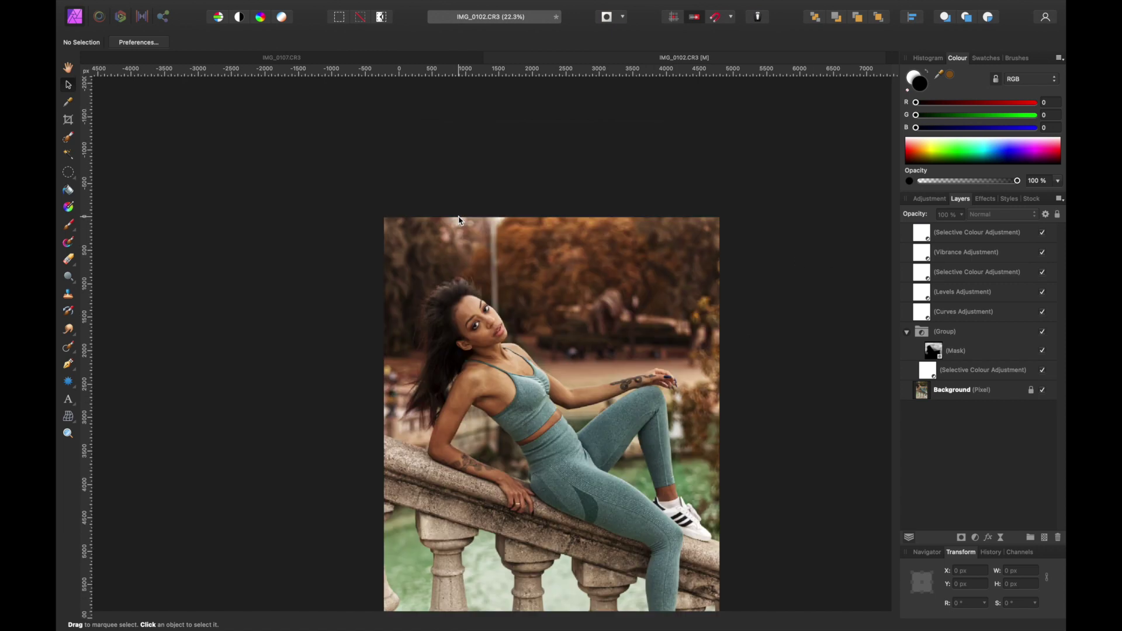
pyautogui.scroll(4, 517, 465)
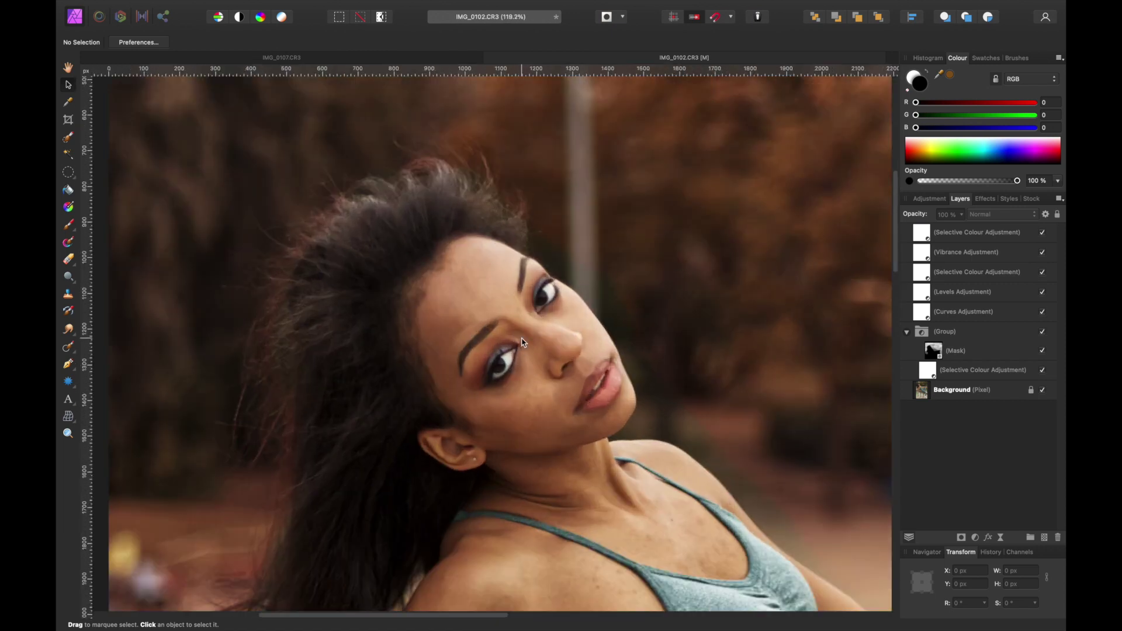
pyautogui.scroll(3, 523, 342)
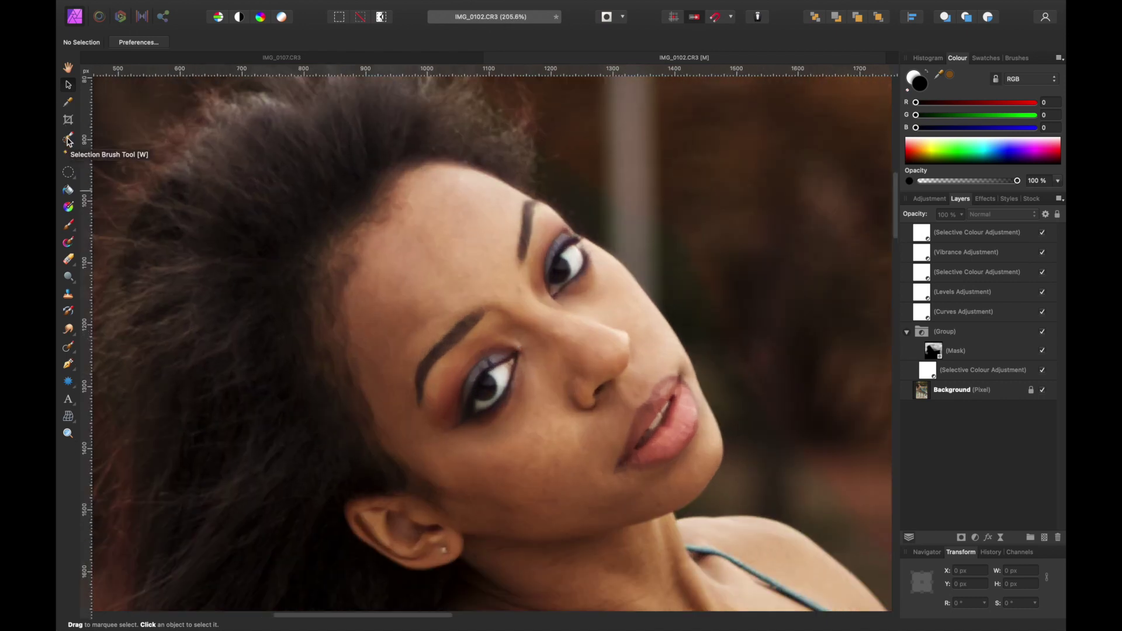
pyautogui.click(69, 138)
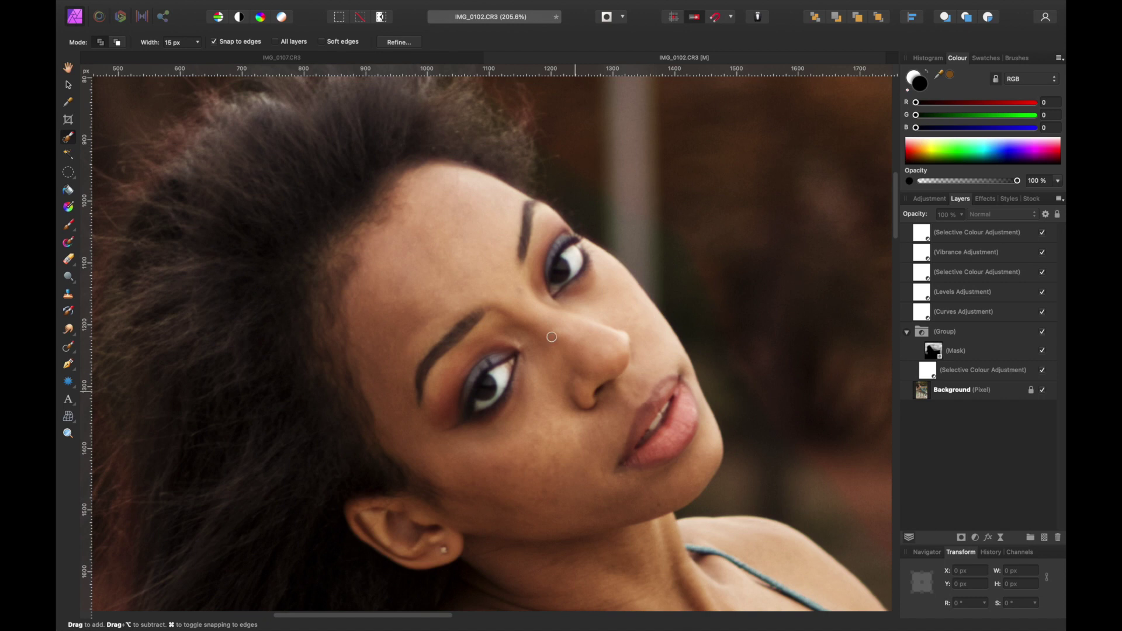
pyautogui.scroll(2, 561, 280)
pyautogui.scroll(1, 561, 280)
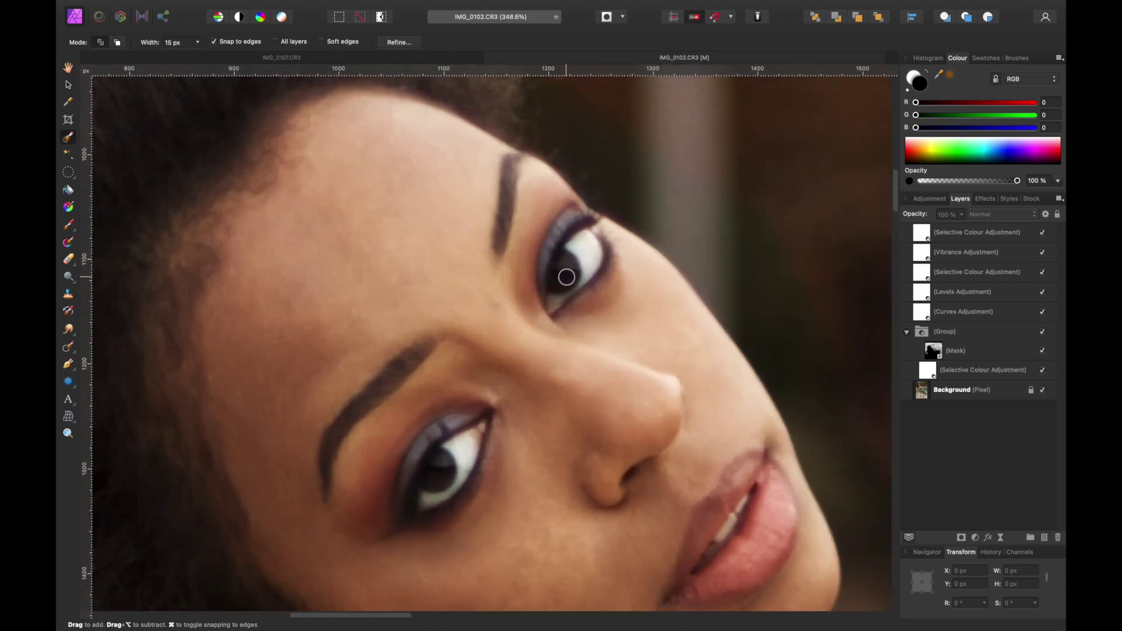
pyautogui.click(968, 390)
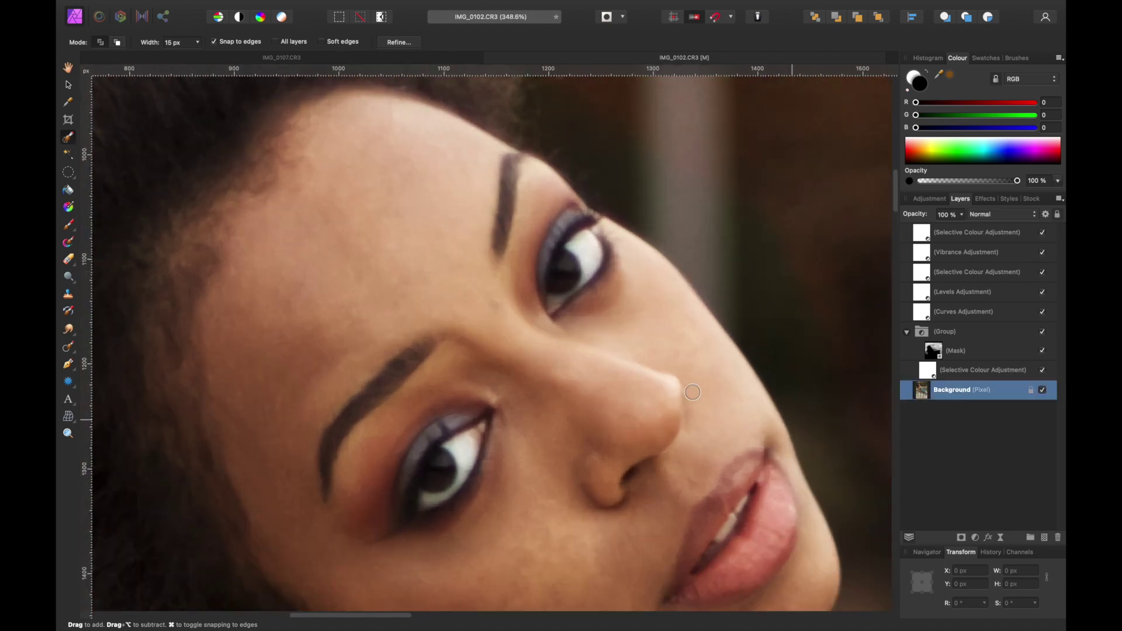
pyautogui.moveTo(556, 263); pyautogui.dragTo(564, 270)
pyautogui.moveTo(439, 470); pyautogui.dragTo(455, 478)
# Refine the iris selections by subtracting the eyelid areas around both eyes
pyautogui.scroll(-2, 504, 464)
pyautogui.hscroll(-2, 504, 464)
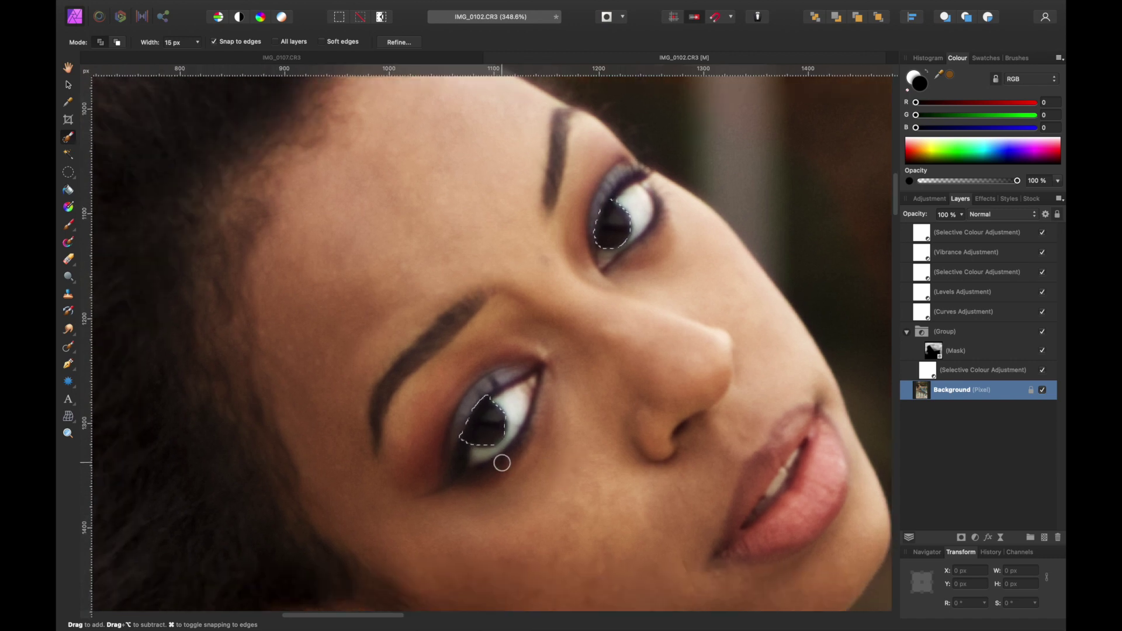
pyautogui.moveTo(473, 374)
pyautogui.mouseDown()
pyautogui.moveTo(502, 380)
pyautogui.moveTo(485, 380)
pyautogui.moveTo(497, 392)
pyautogui.mouseUp()
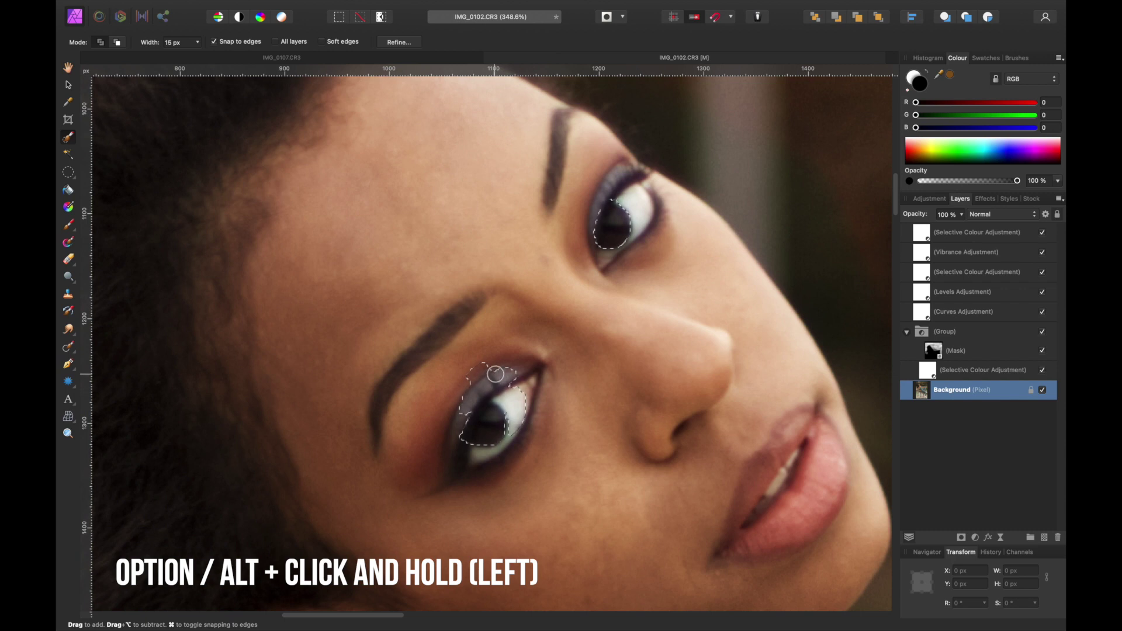
pyautogui.moveTo(452, 395); pyautogui.dragTo(493, 383)
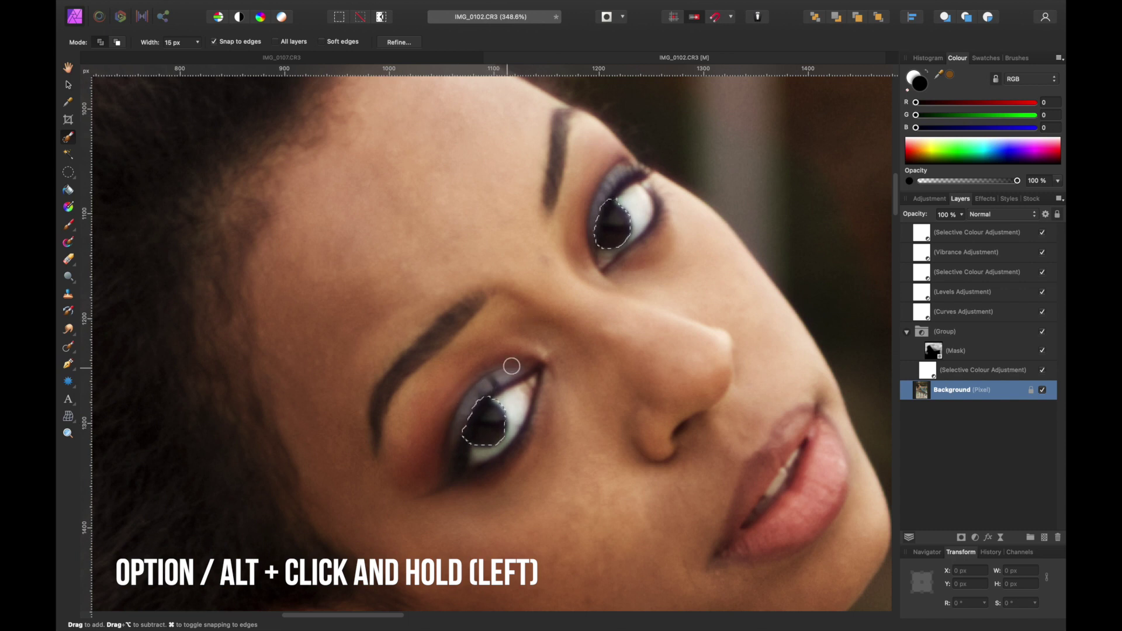
pyautogui.moveTo(598, 189)
pyautogui.mouseDown()
pyautogui.moveTo(614, 187)
pyautogui.moveTo(602, 186)
pyautogui.mouseUp()
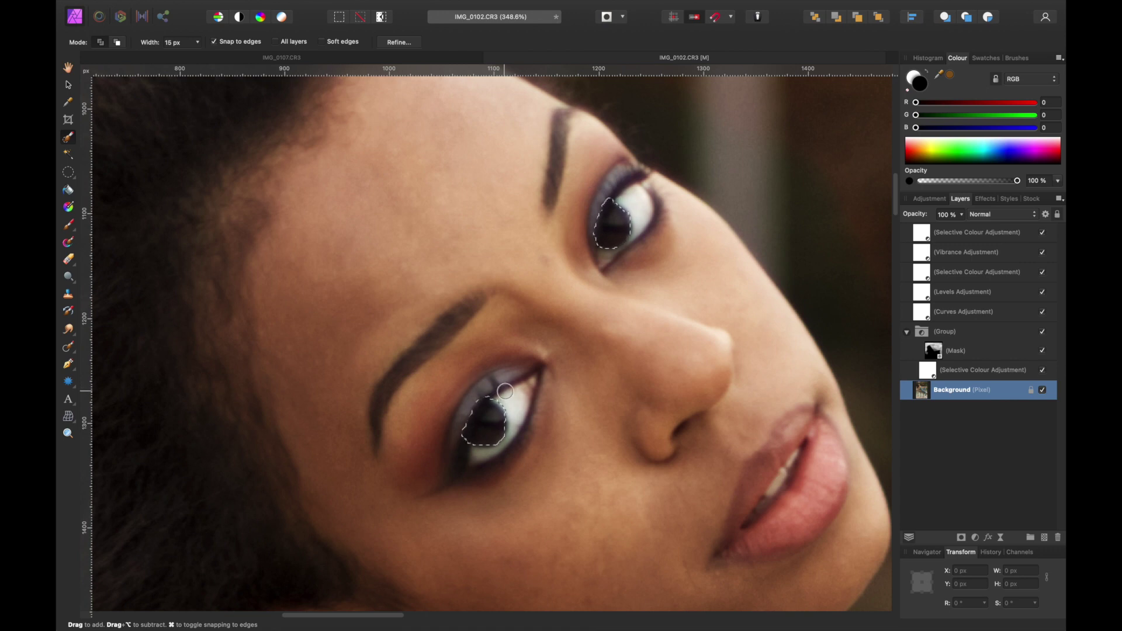
# Add a Vibrance adjustment limited to the selected irises above the Background layer and raise it slightly
pyautogui.scroll(1, 573, 398)
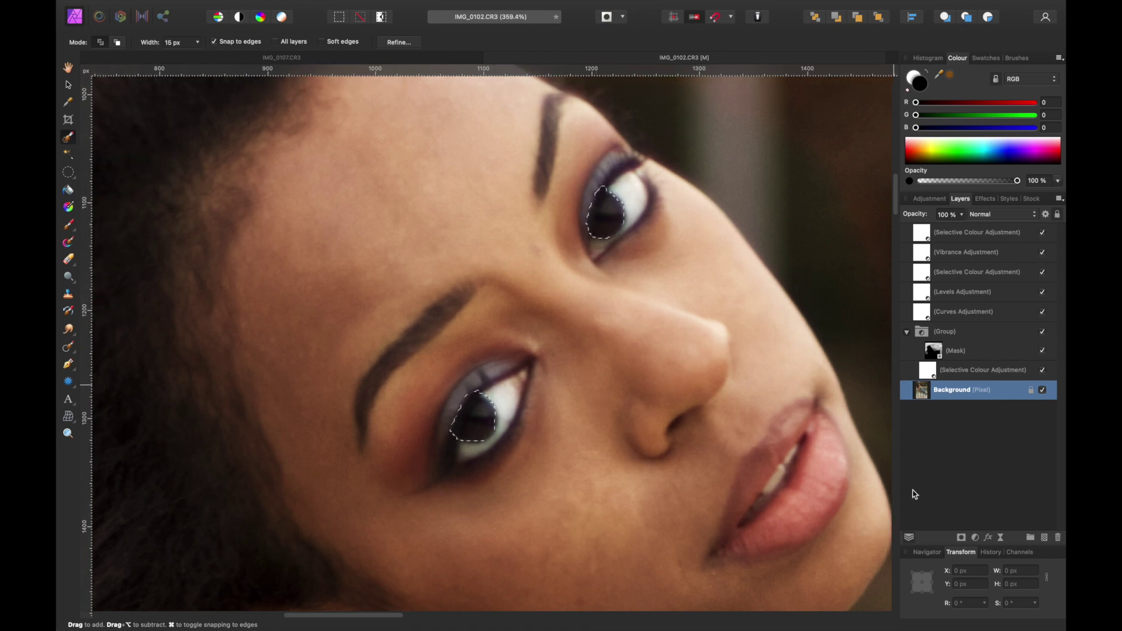
pyautogui.click(975, 537)
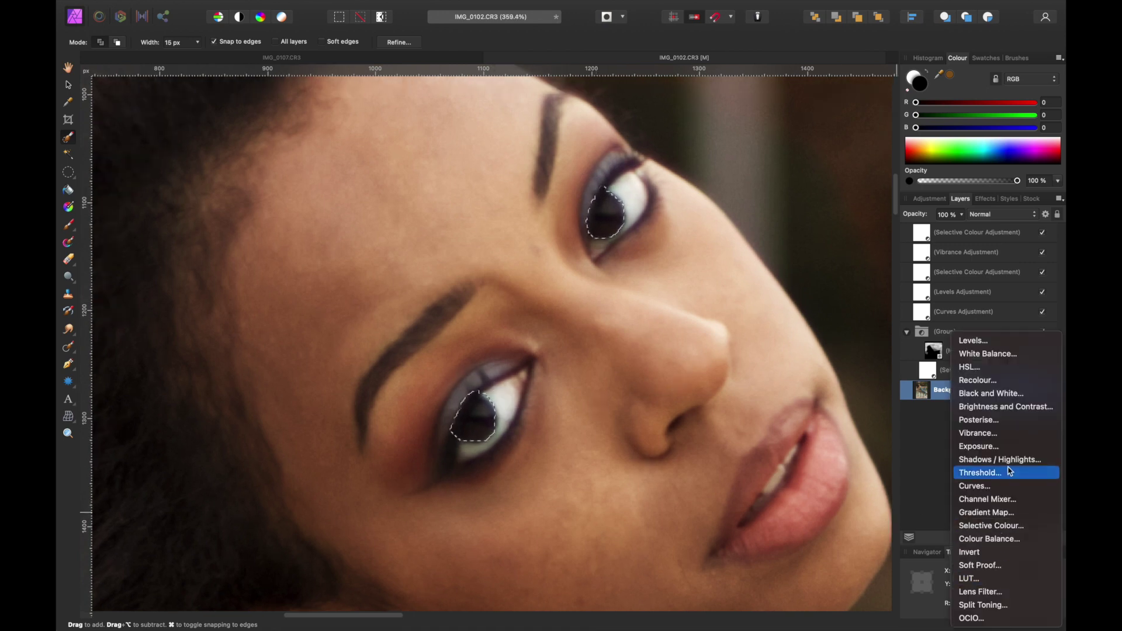
pyautogui.click(965, 431)
pyautogui.moveTo(817, 393); pyautogui.dragTo(836, 422)
pyautogui.click(727, 348)
# Add a Brightness and Contrast adjustment limited to the selected irises and fine-tune the brightness
pyautogui.click(976, 538)
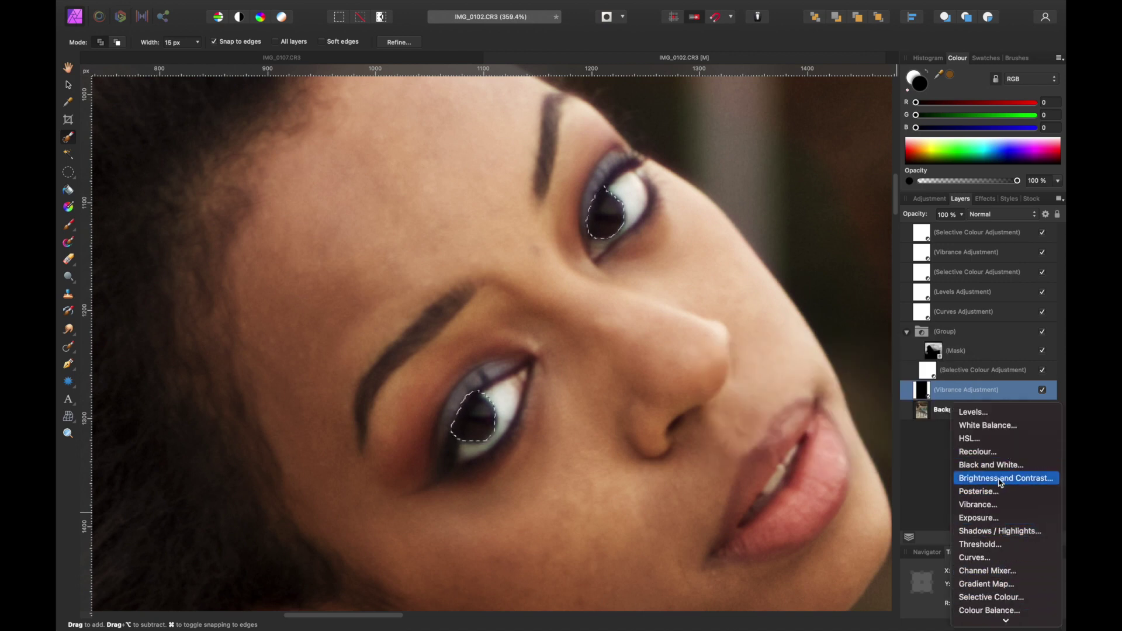
pyautogui.click(997, 478)
pyautogui.moveTo(817, 380); pyautogui.dragTo(885, 378)
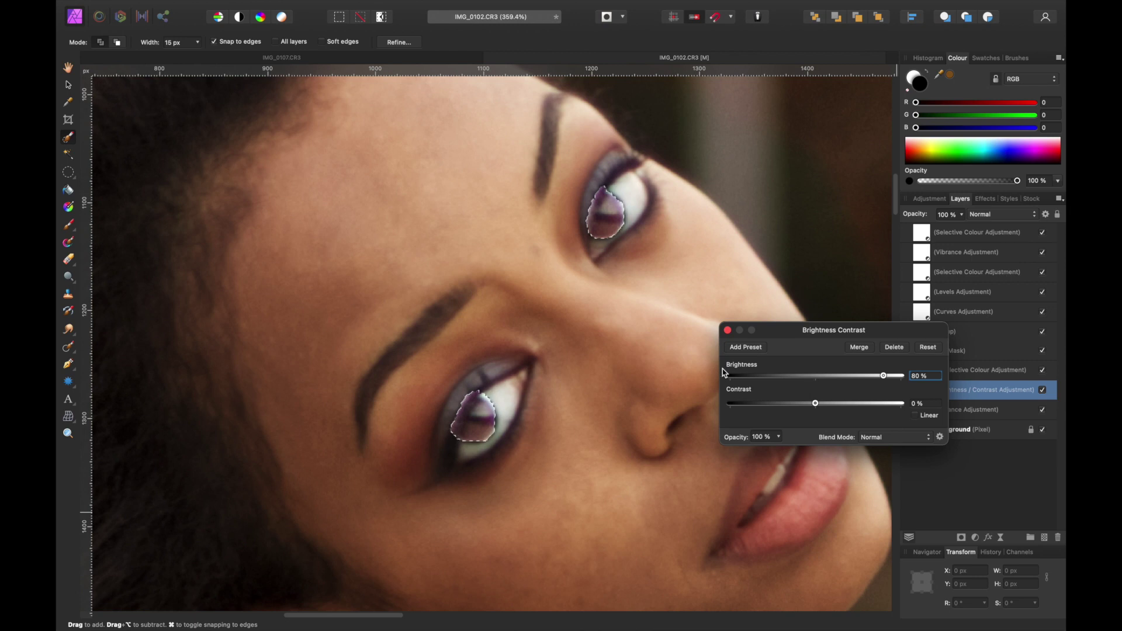
pyautogui.moveTo(881, 382); pyautogui.dragTo(820, 390)
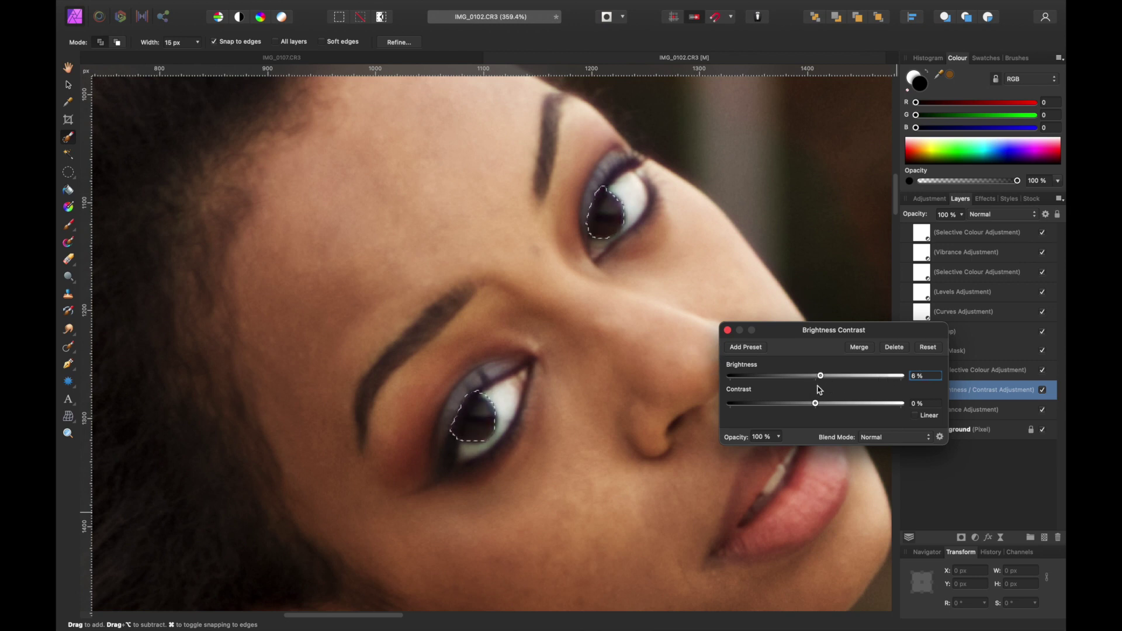
pyautogui.click(728, 331)
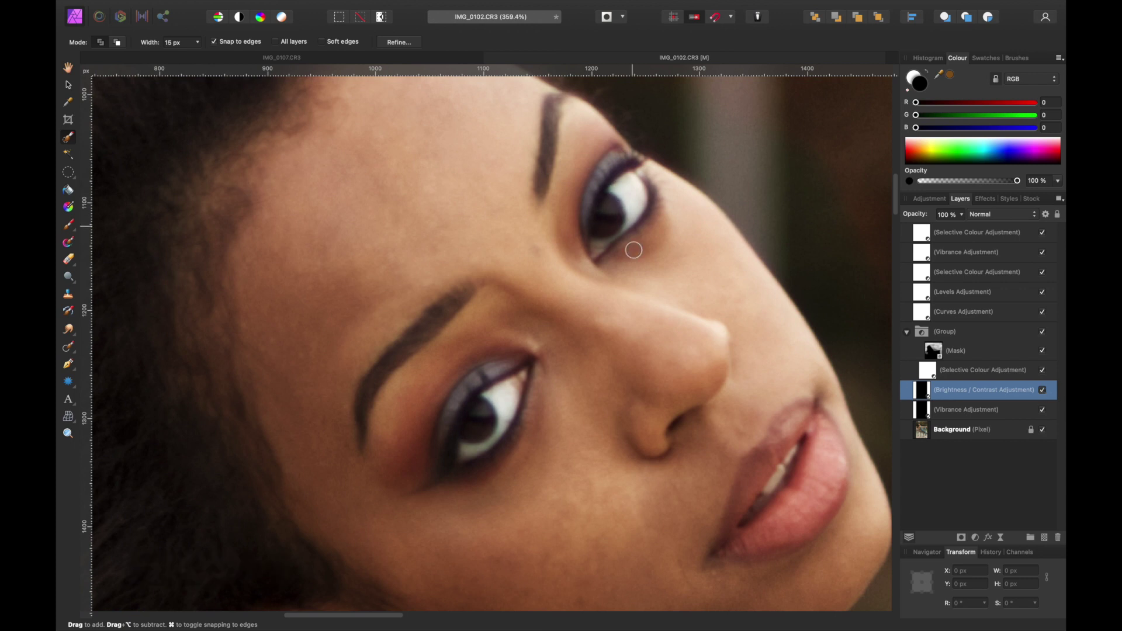
# Compare the eyes with and without the brightness adjustment, then view the whole photo with no layer selected
pyautogui.click(1043, 390)
pyautogui.hscroll(5, 106, 162)
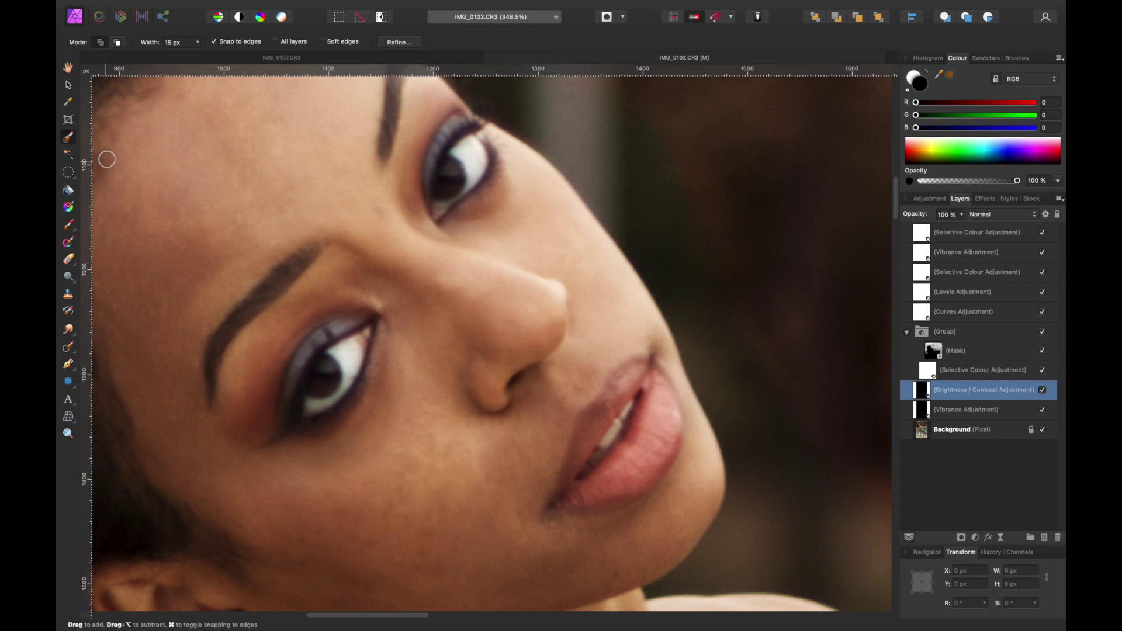
pyautogui.click(68, 85)
pyautogui.scroll(-3, 645, 319)
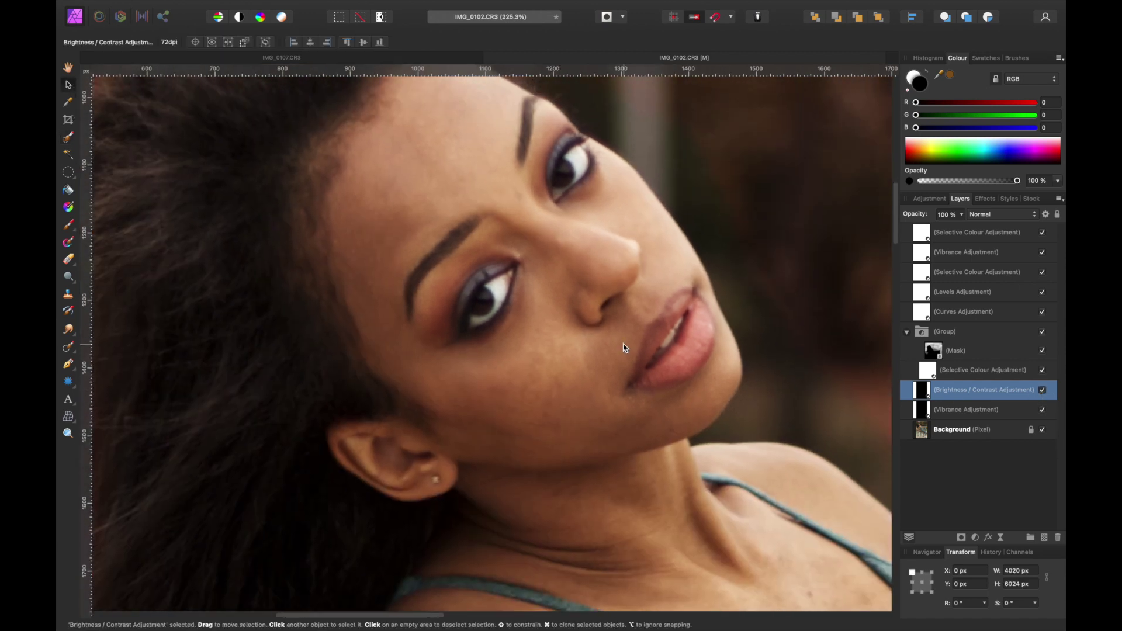
pyautogui.press('super+0')
pyautogui.press('super+d')
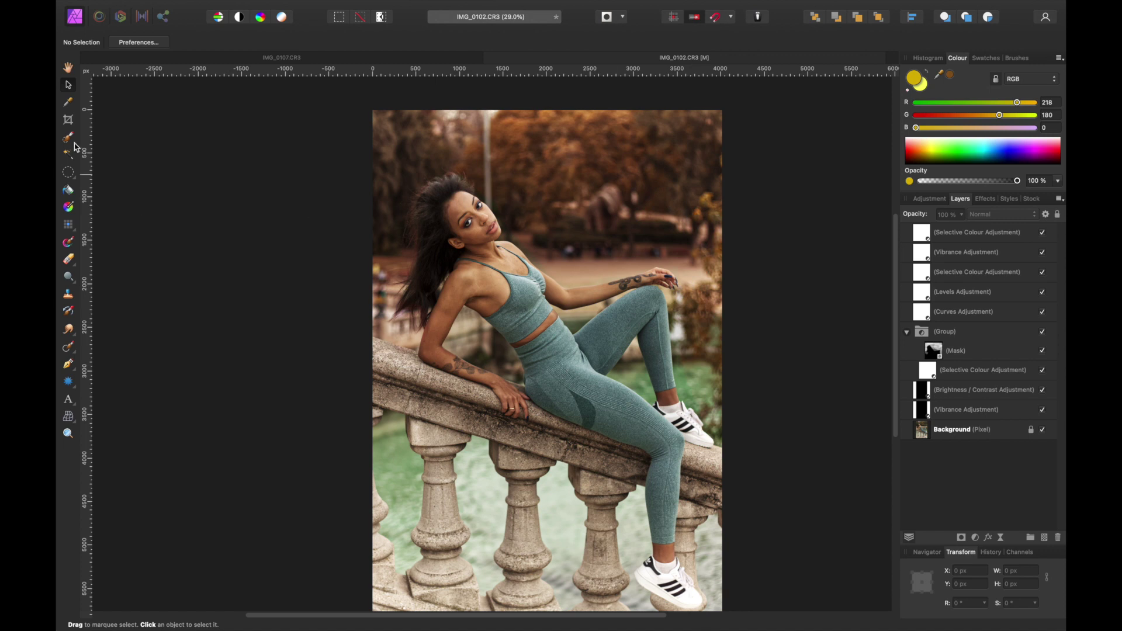
# Set the Paint Brush to 3200 px width, 37% opacity and 0% hardness, and add a new pixel layer on top
pyautogui.press('b')
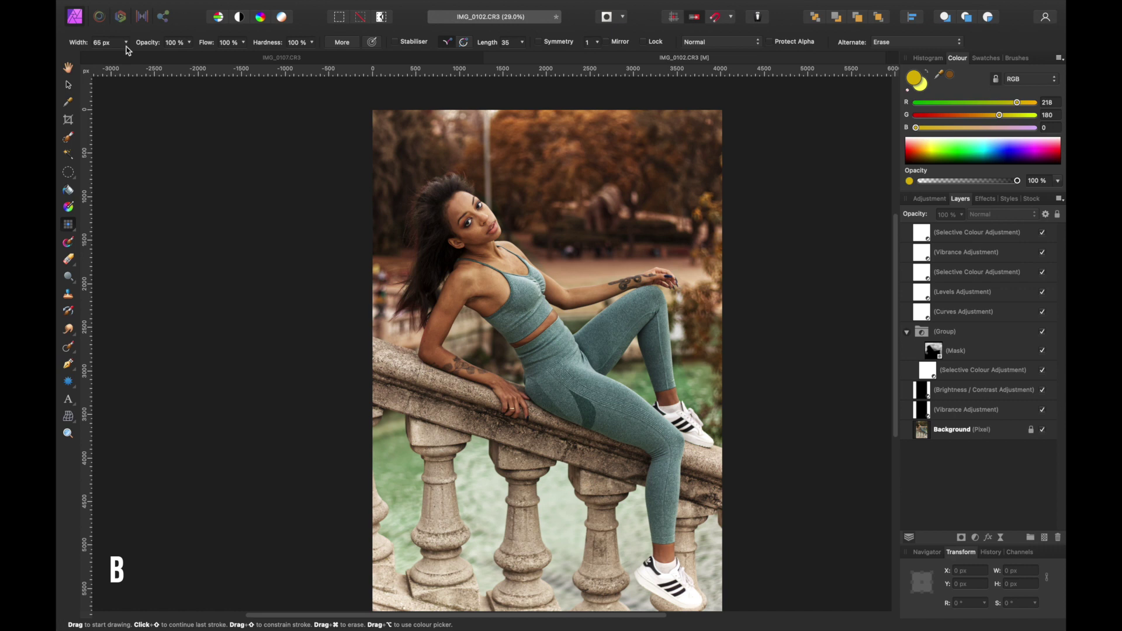
pyautogui.click(126, 42)
pyautogui.moveTo(127, 57)
pyautogui.mouseDown()
pyautogui.moveTo(183, 69)
pyautogui.moveTo(169, 61)
pyautogui.mouseUp()
pyautogui.click(71, 232)
pyautogui.click(113, 226)
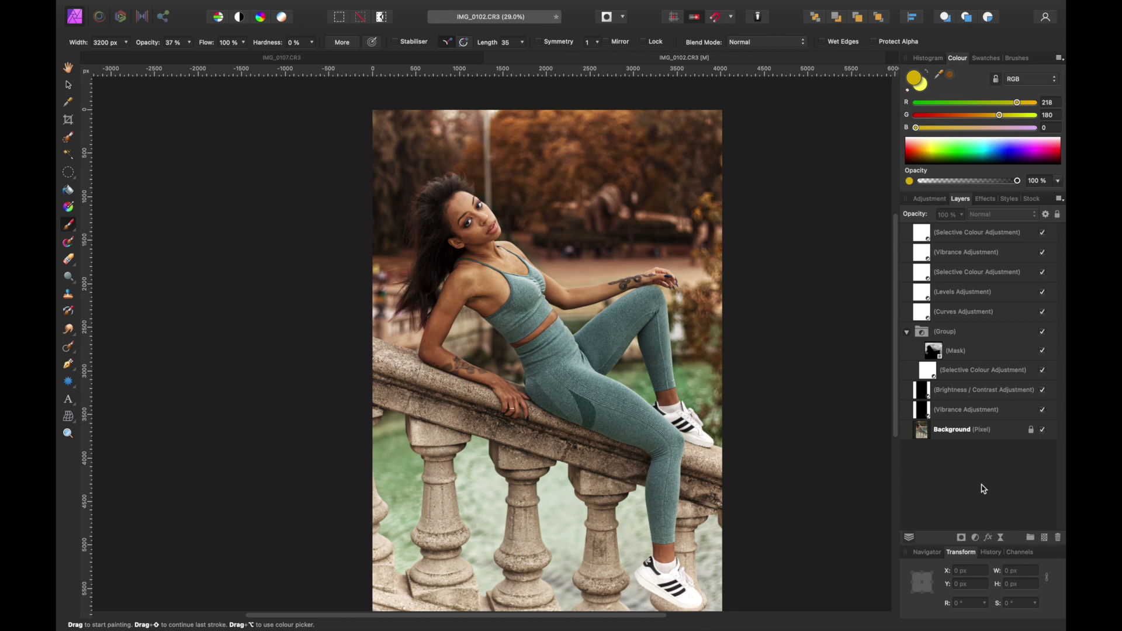
pyautogui.click(1046, 538)
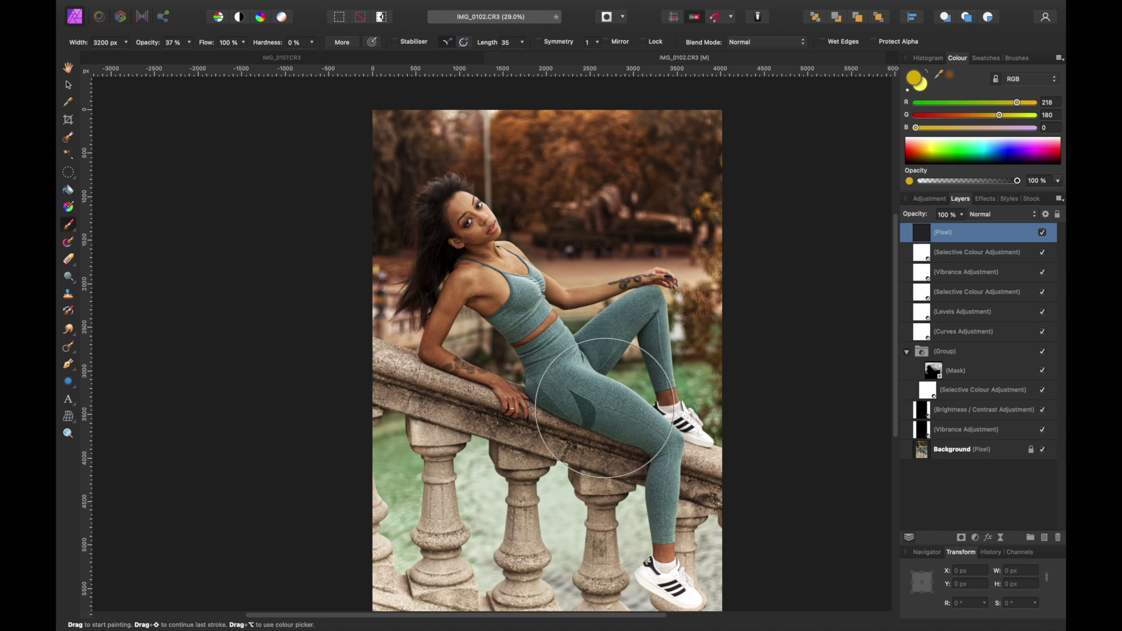
# Try yellow and orange brush strokes over the foliage at the photo's edge behind the model's hand
pyautogui.scroll(-1, 584, 413)
pyautogui.moveTo(752, 213)
pyautogui.mouseDown()
pyautogui.moveTo(672, 243)
pyautogui.moveTo(659, 230)
pyautogui.mouseUp()
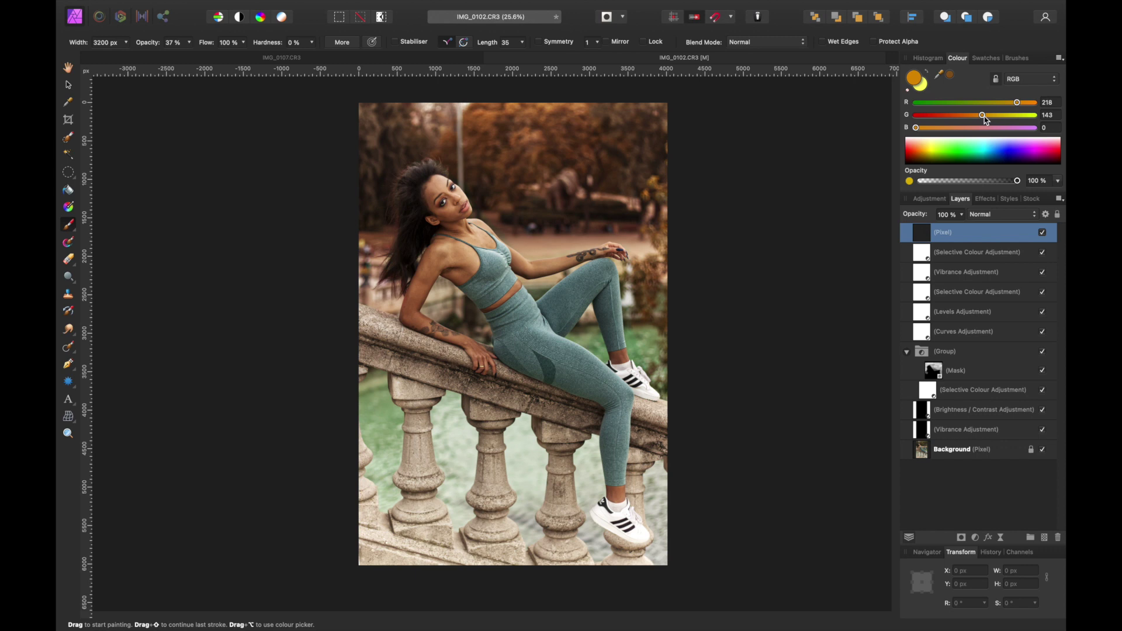
pyautogui.moveTo(655, 229)
pyautogui.mouseDown()
pyautogui.moveTo(626, 230)
pyautogui.moveTo(653, 225)
pyautogui.mouseUp()
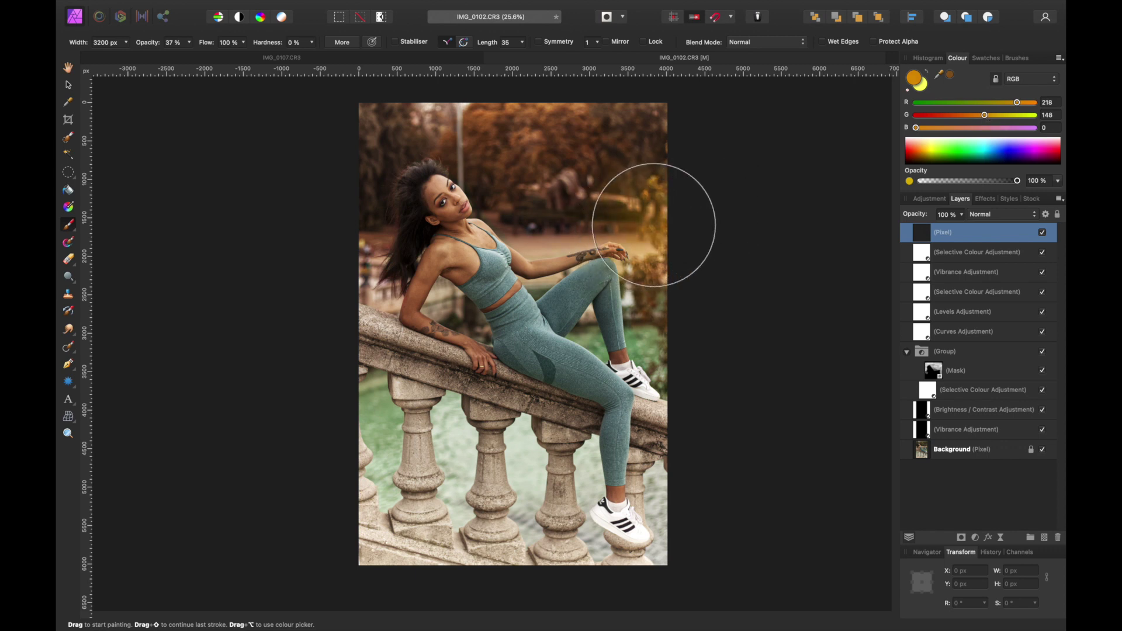
# Set the brush colour to orange (R 232, G 148, B 0) and paint a soft glow over the foliage behind the model's hand
pyautogui.moveTo(923, 156); pyautogui.dragTo(921, 157)
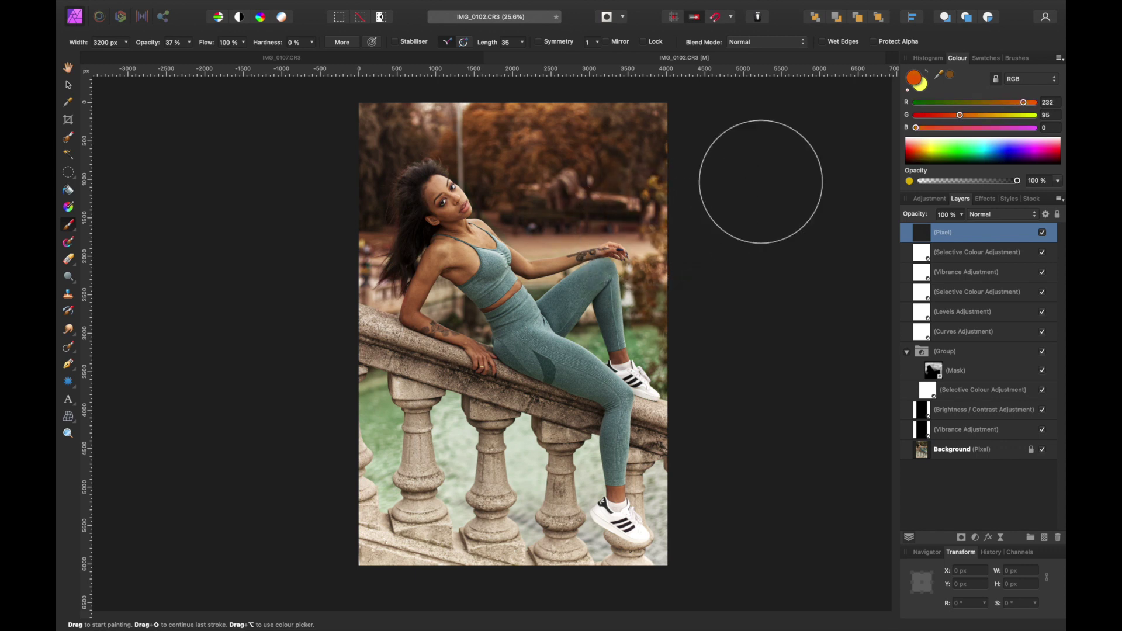
pyautogui.moveTo(959, 115); pyautogui.dragTo(978, 118)
pyautogui.moveTo(666, 222); pyautogui.dragTo(658, 213)
pyautogui.press('super+z')
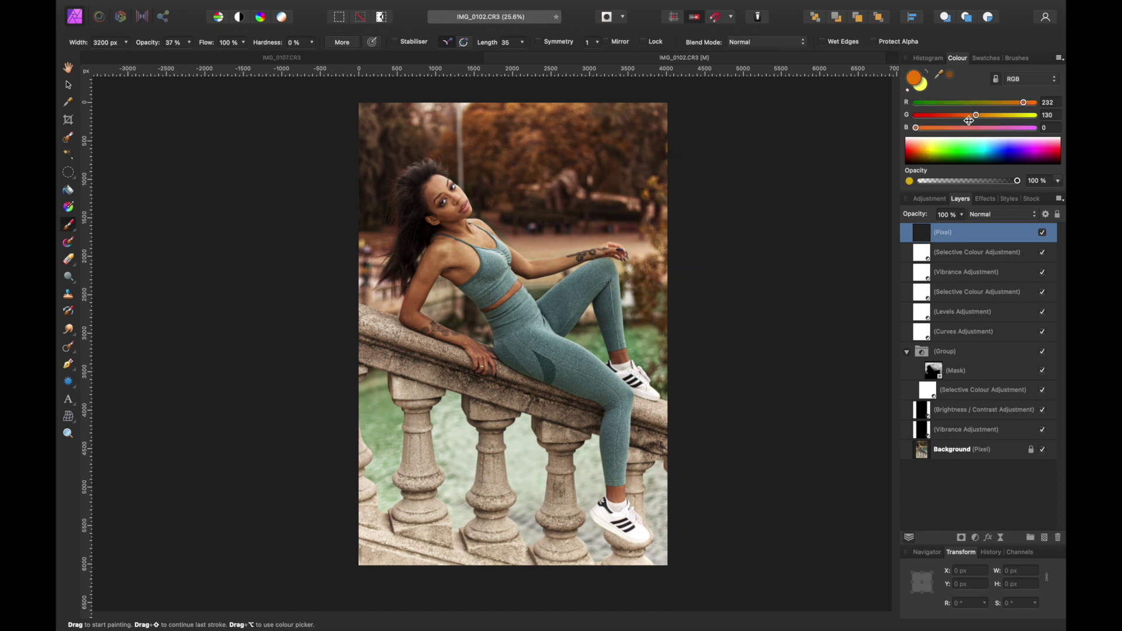
pyautogui.moveTo(976, 115); pyautogui.dragTo(987, 115)
pyautogui.moveTo(639, 215); pyautogui.dragTo(660, 218)
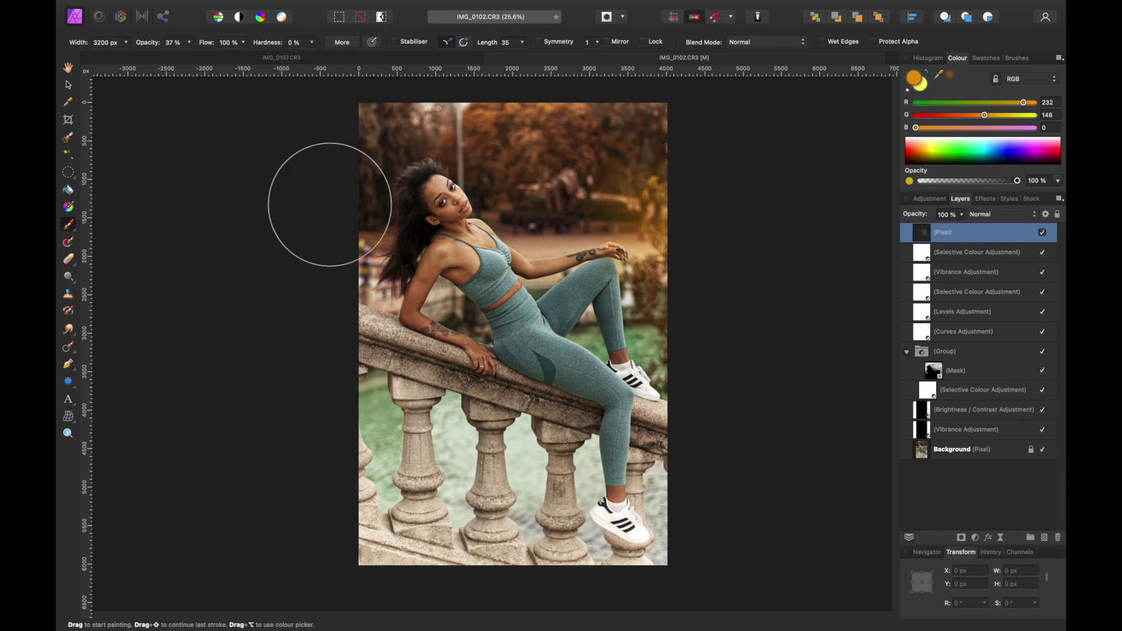
# Set the painted pixel layer's blend mode to Glow and its opacity to 55%, then deselect the layer
pyautogui.click(1004, 216)
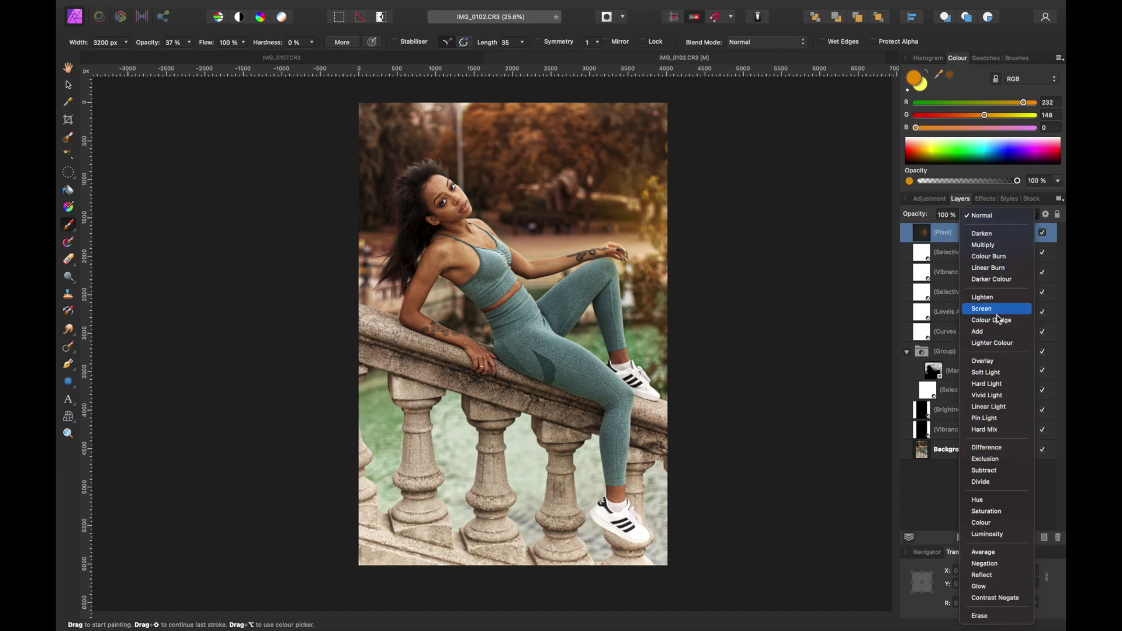
pyautogui.click(1001, 585)
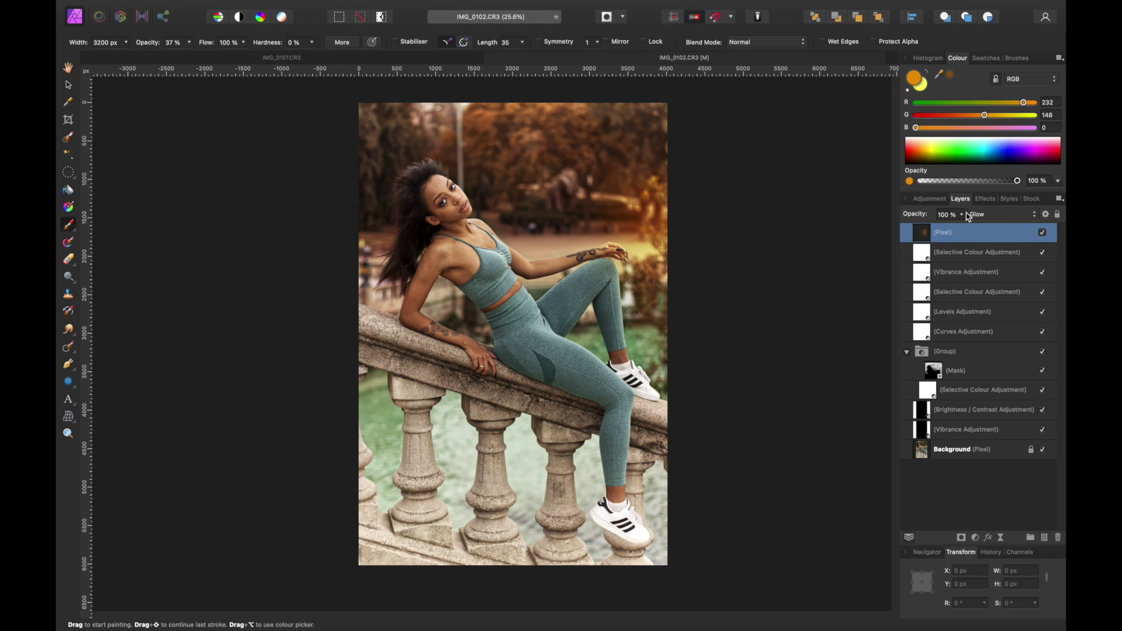
pyautogui.click(962, 216)
pyautogui.moveTo(965, 230); pyautogui.dragTo(877, 231)
pyautogui.press('v')
pyautogui.click(251, 301)
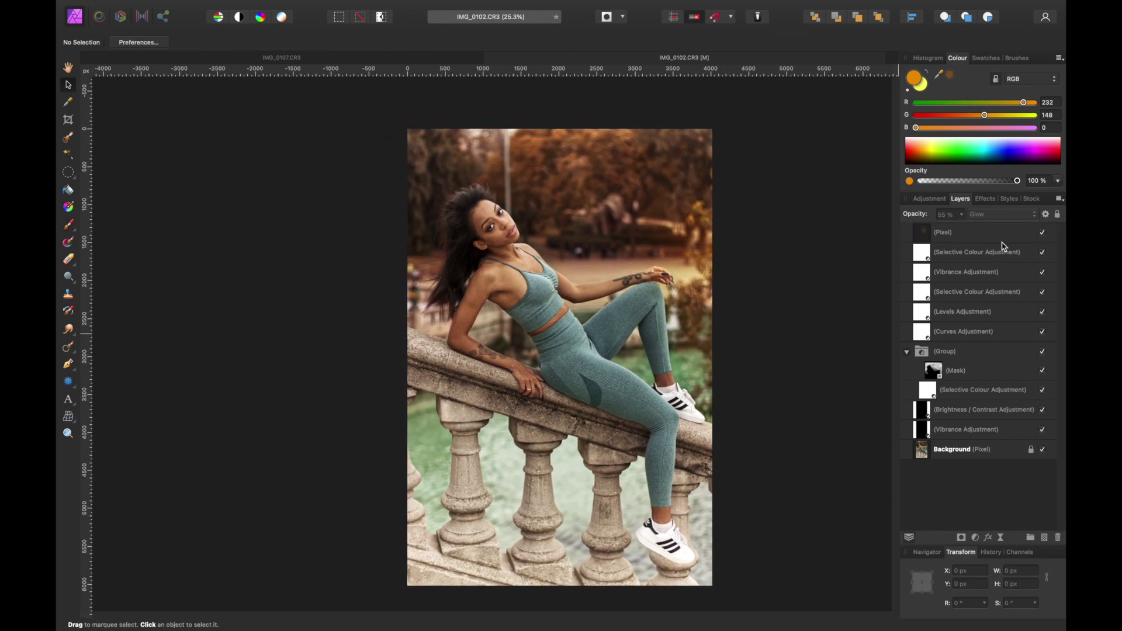
# Add a Vibrance adjustment layer and place it inside the masked group, directly above its Selective Colour adjustment
pyautogui.click(960, 353)
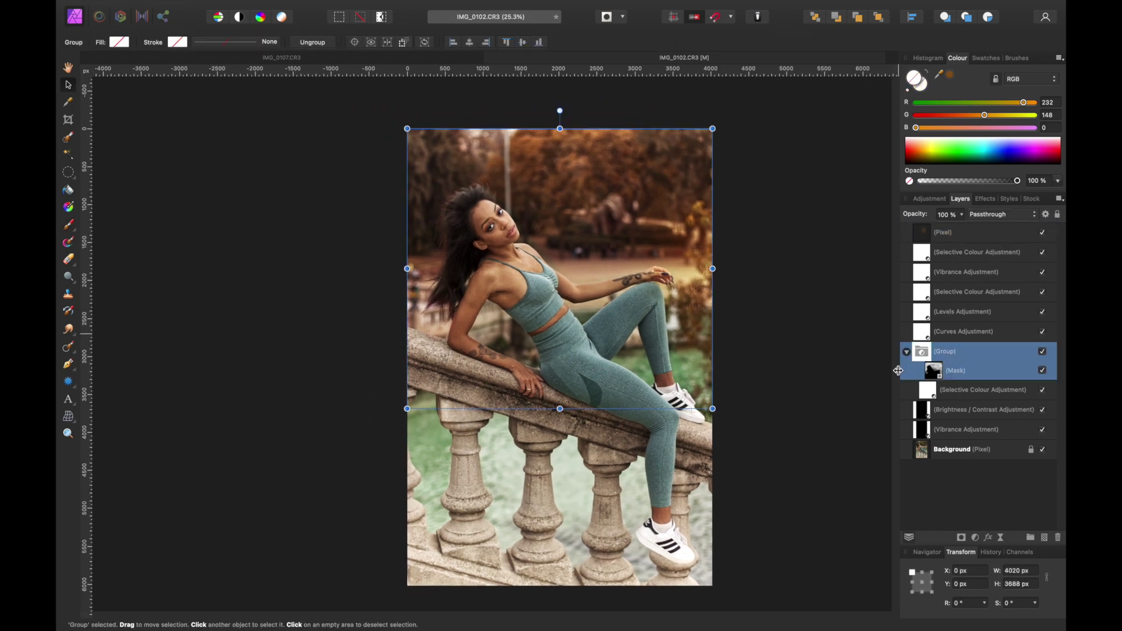
pyautogui.click(981, 538)
pyautogui.click(995, 437)
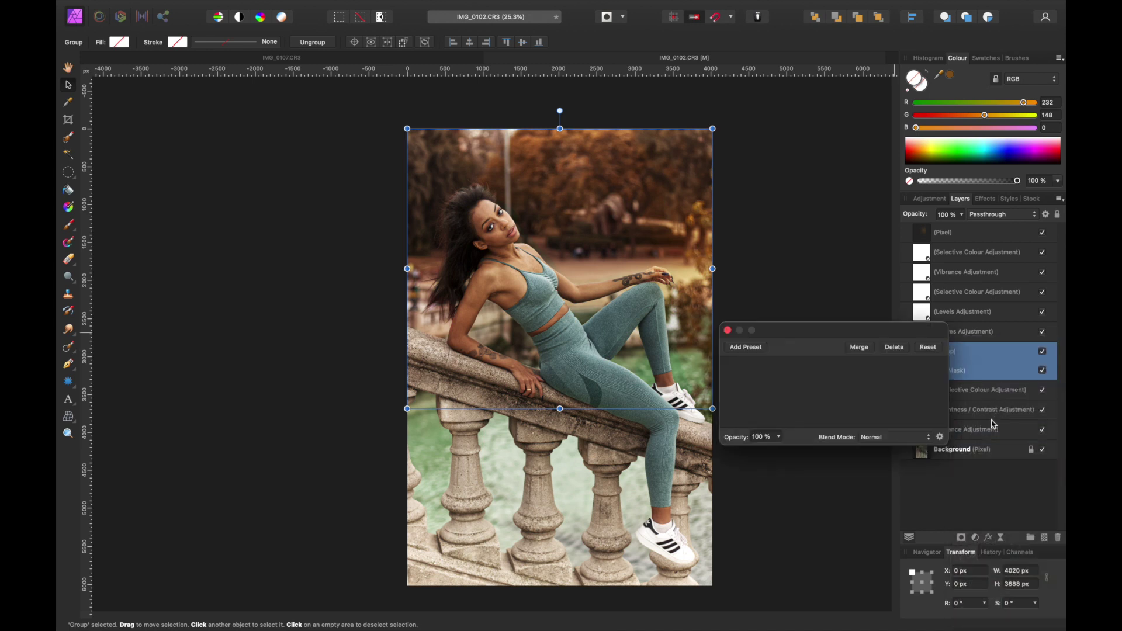
pyautogui.click(728, 351)
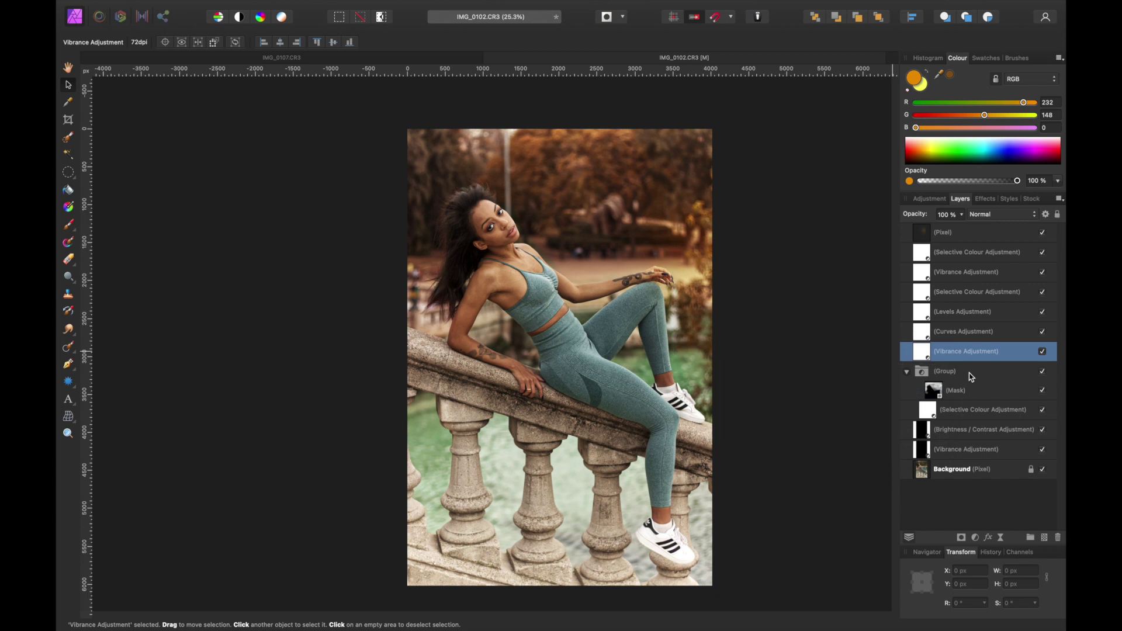
pyautogui.moveTo(954, 353); pyautogui.dragTo(956, 393)
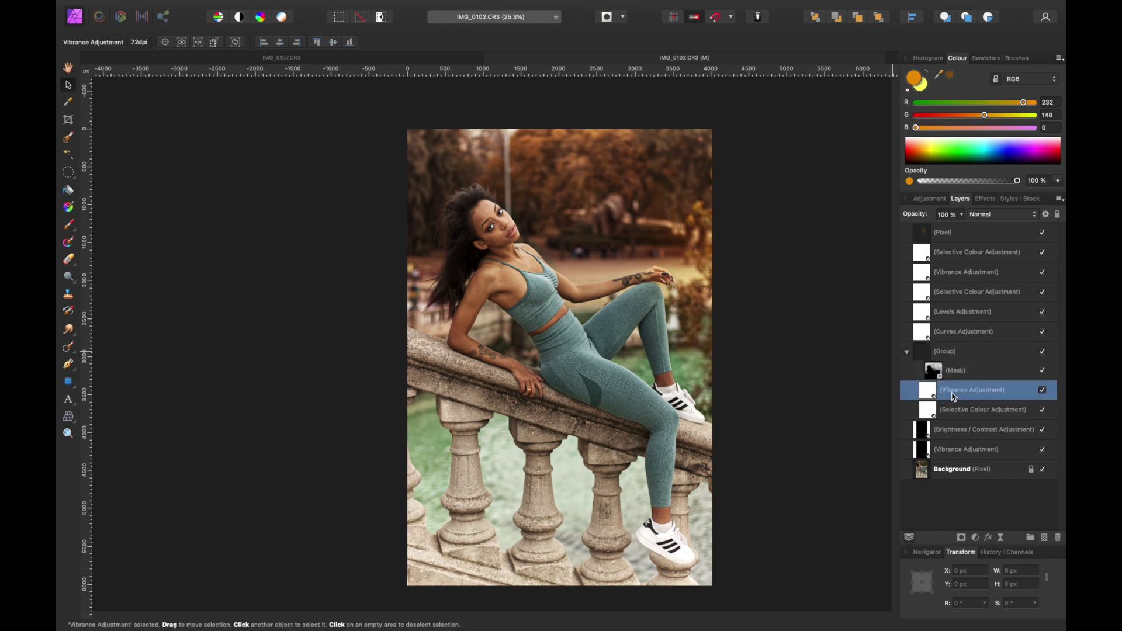
# Strengthen the background colours with the Vibrance adjustment inside the masked group
pyautogui.doubleClick(922, 396)
pyautogui.moveTo(819, 422); pyautogui.dragTo(863, 396)
pyautogui.click(727, 348)
# Compare the photo before and after by hiding and showing all layers above the Background, then deselect them
pyautogui.scroll(-2, 778, 352)
pyautogui.press('super+a')
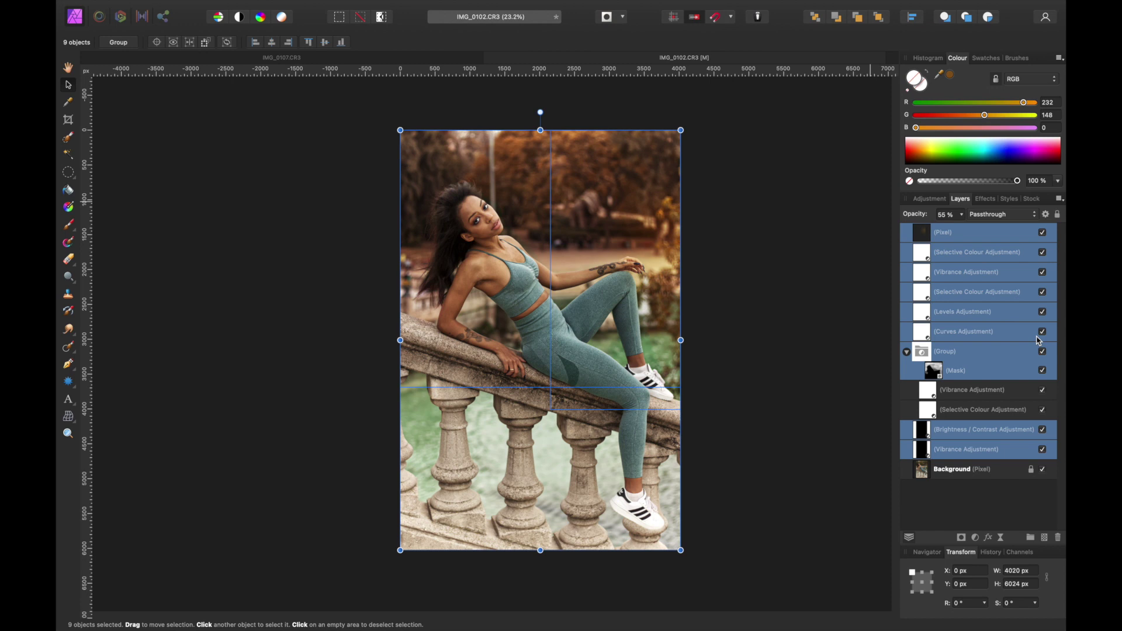
pyautogui.click(1045, 333)
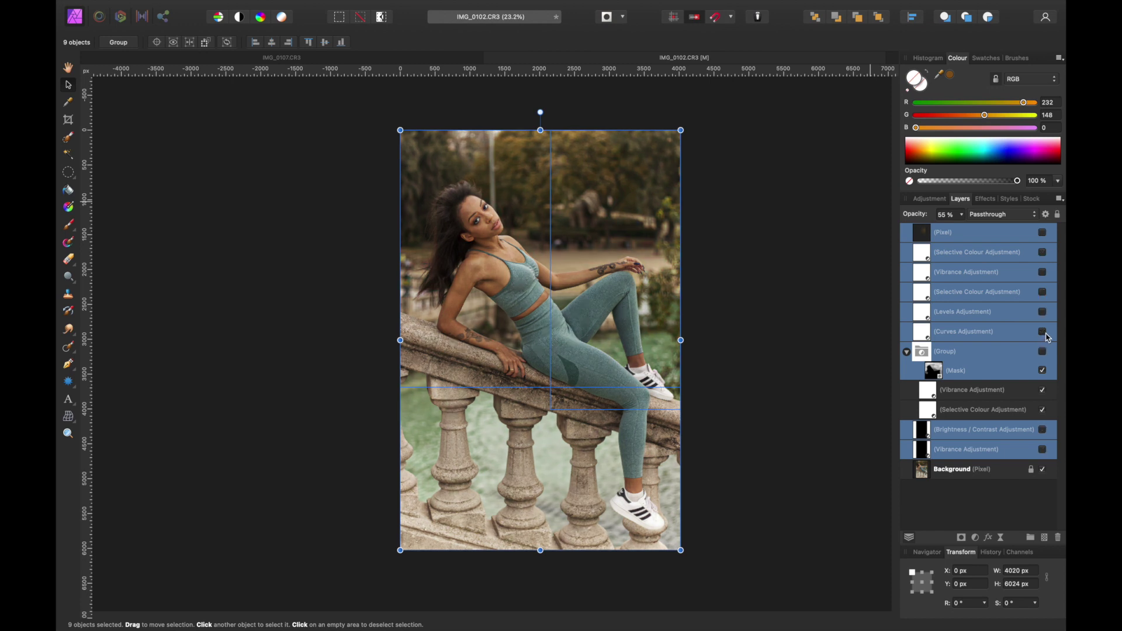
pyautogui.click(1043, 233)
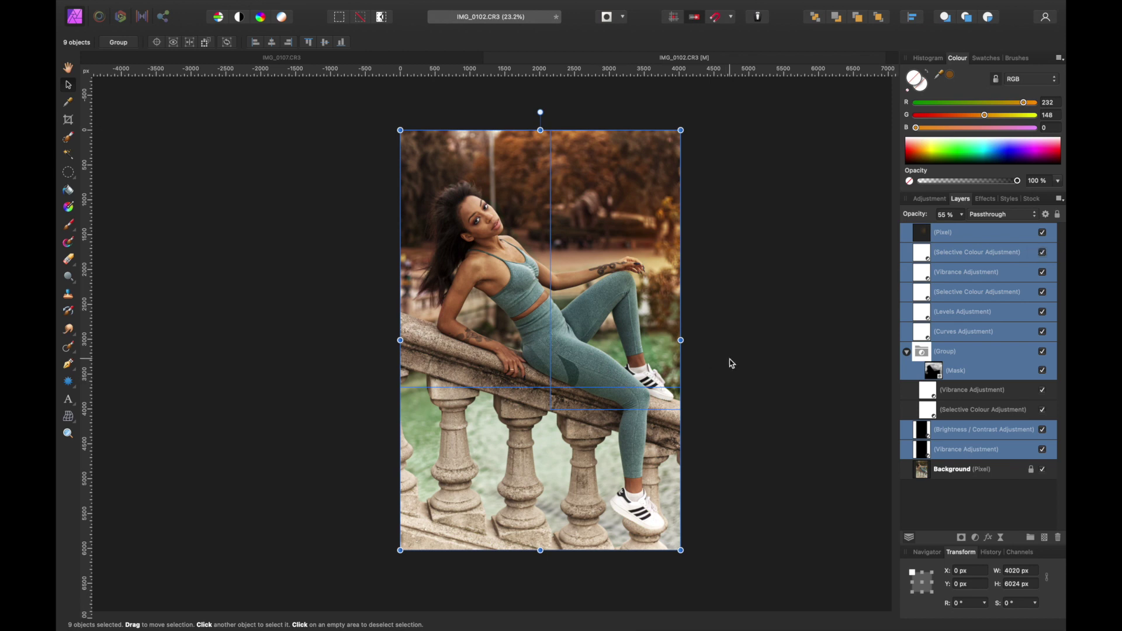
pyautogui.click(747, 367)
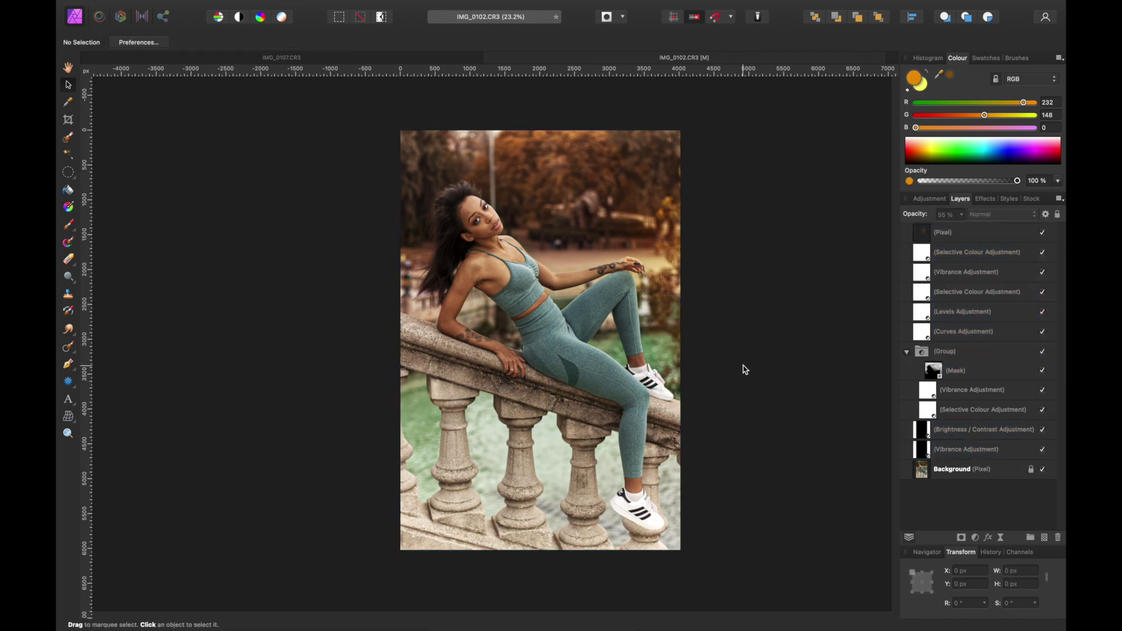